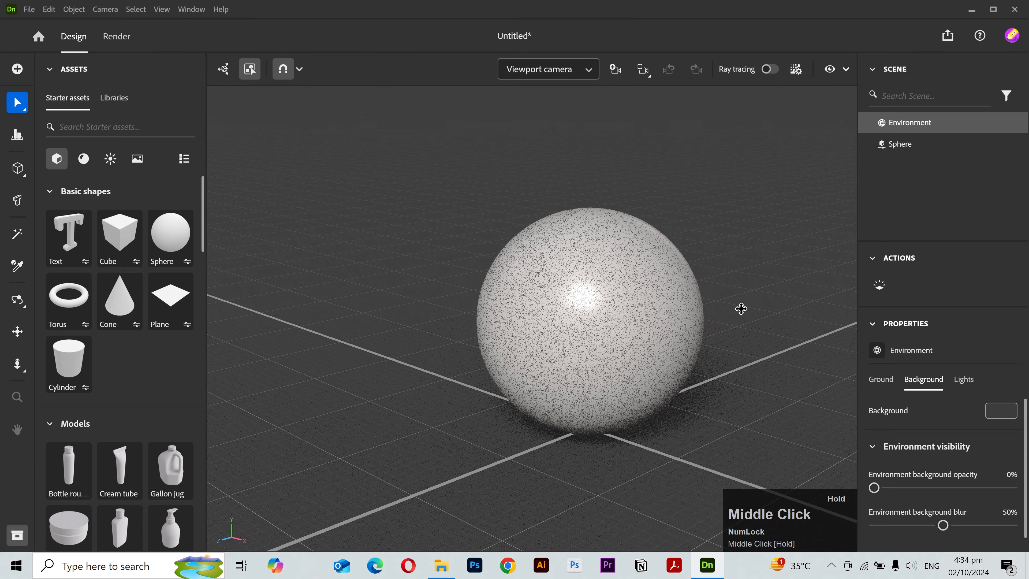
Select the sphere and move it across the ground plane along its X and Z axes.
scroll(738, 332, "up", 1)
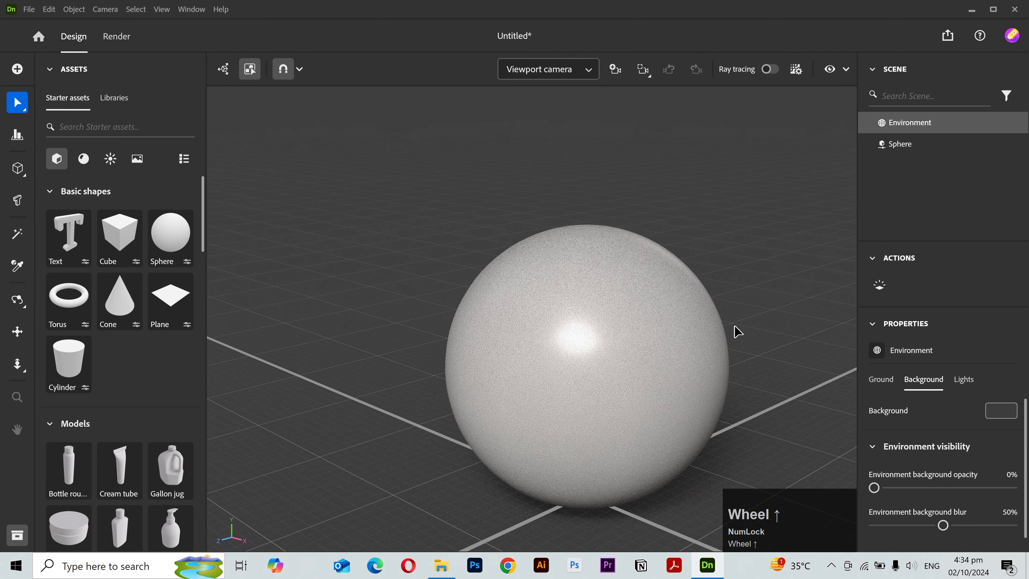
scroll(737, 332, "down", 2)
scroll(736, 333, "up", 5)
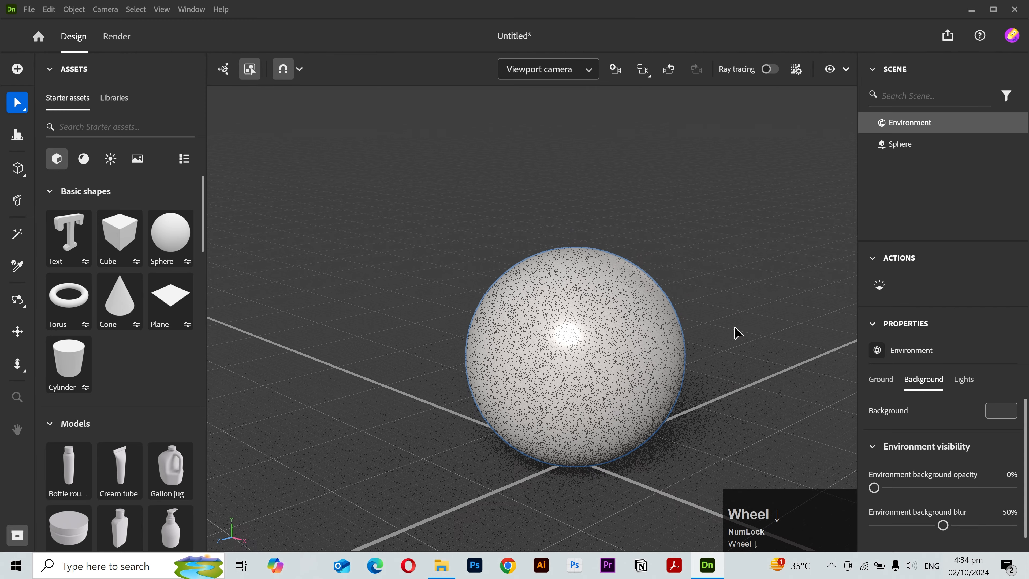
scroll(735, 328, "up", 5)
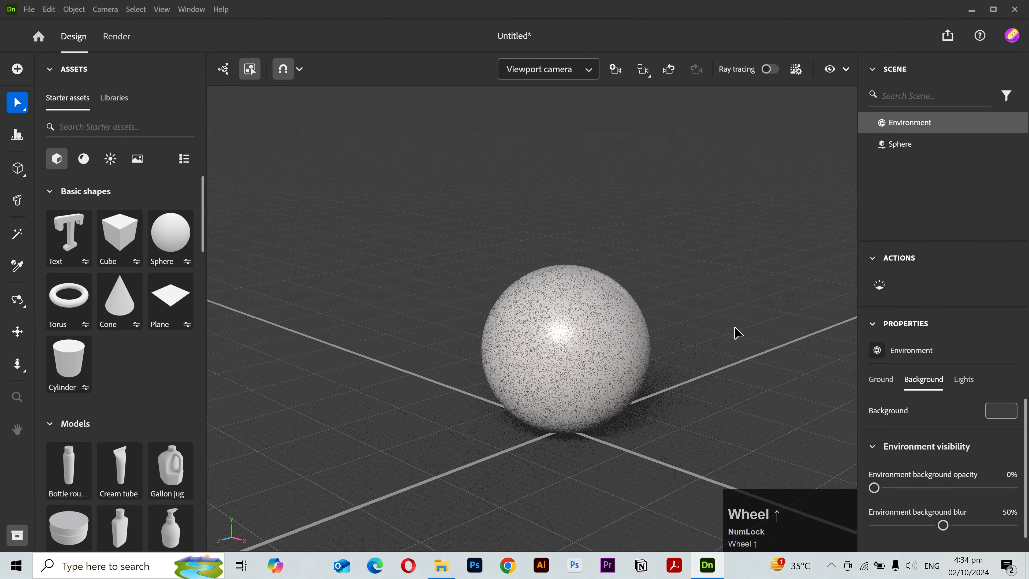
right_click(726, 254)
right_click_drag(715, 275, 664, 347)
left_click(601, 382)
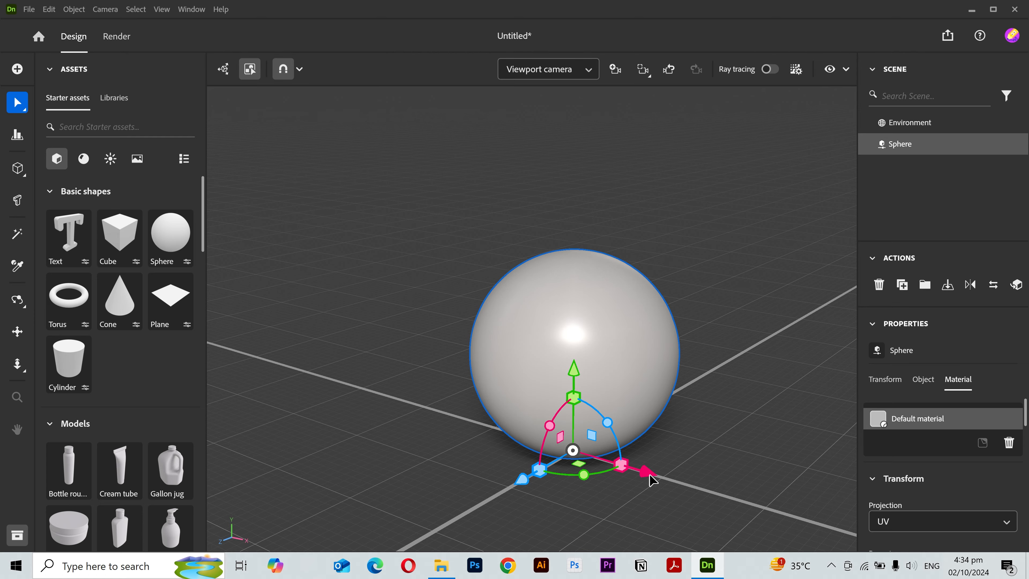
left_click_drag(646, 472, 603, 461)
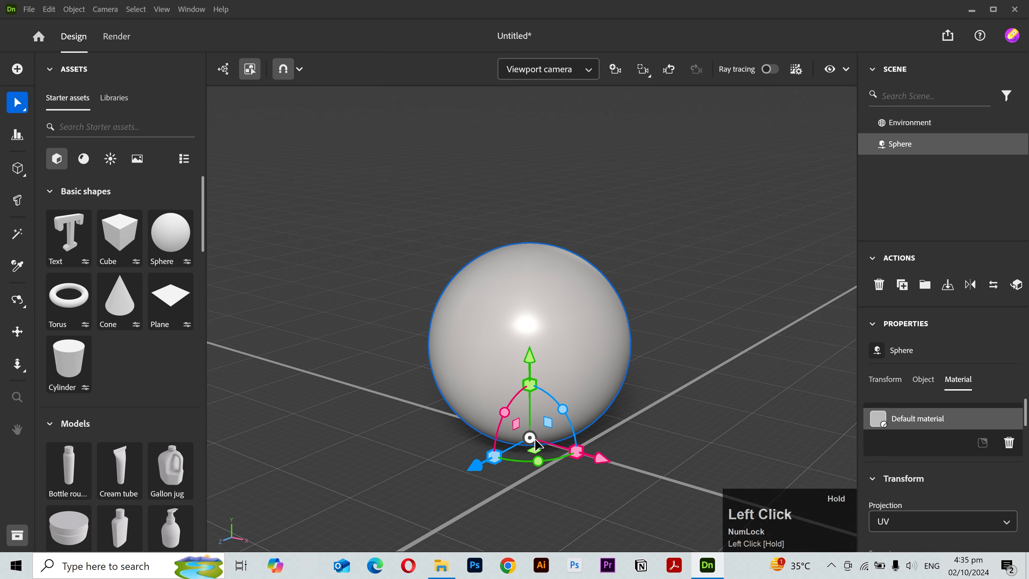
left_click_drag(537, 445, 479, 465)
mouse_move(563, 432)
left_mouse_down()
mouse_move(467, 396)
mouse_move(437, 310)
mouse_move(545, 198)
mouse_move(744, 280)
mouse_move(601, 437)
mouse_move(544, 428)
left_mouse_up()
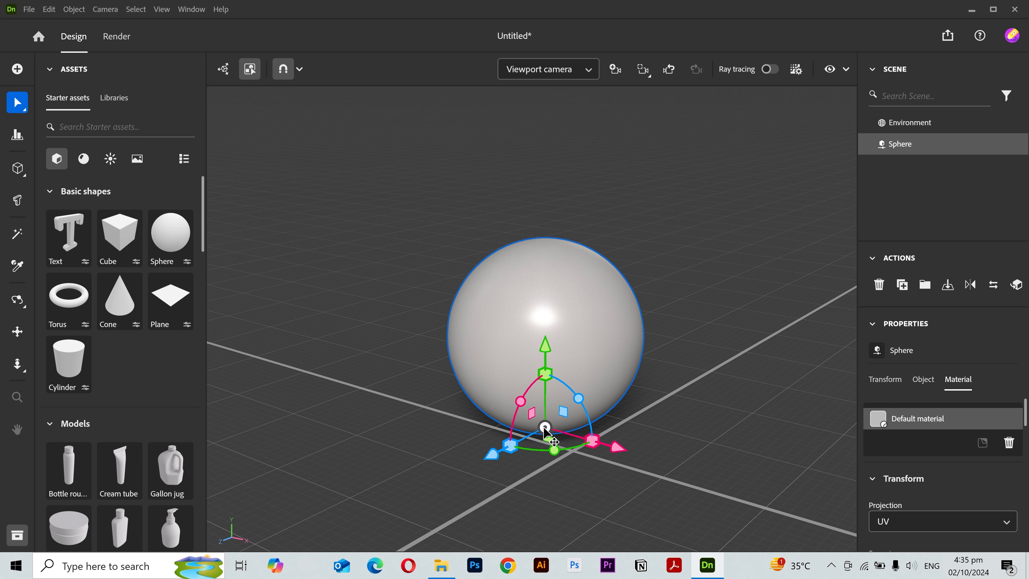
Switch to the Rotate tool and try rotating the sphere about its pivot.
key("e")
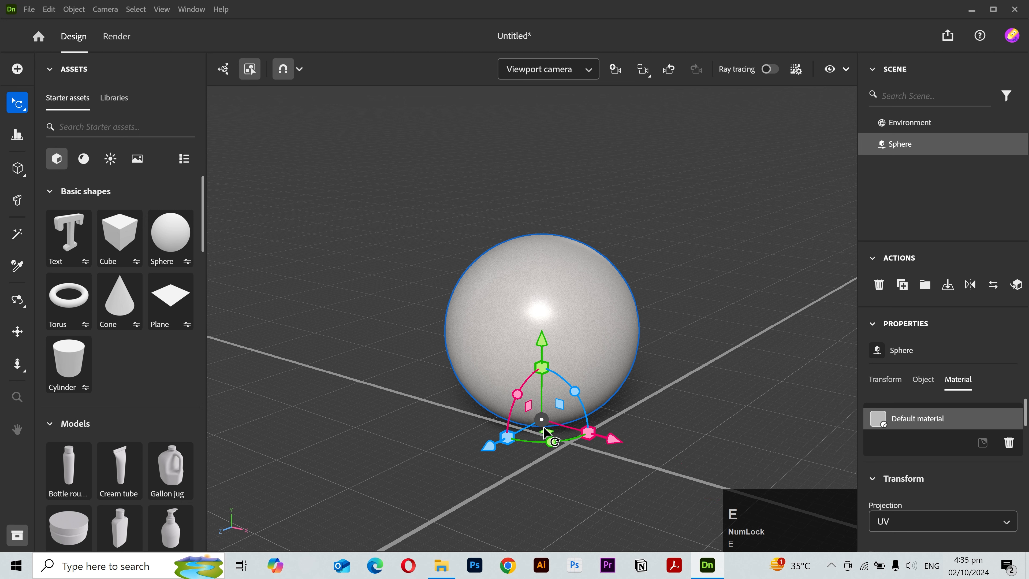
key("e")
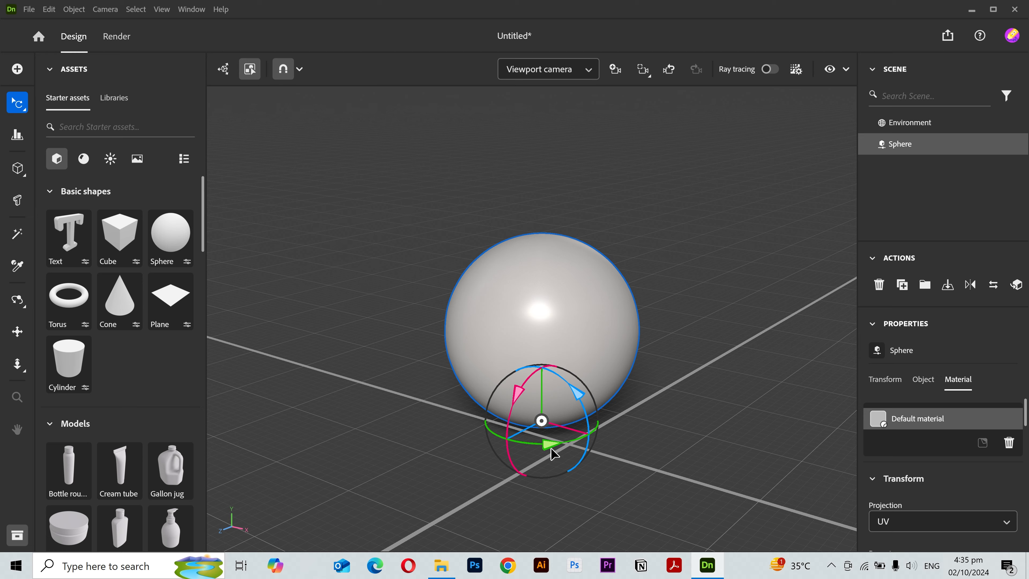
left_click_drag(551, 453, 588, 352)
Delete the sphere and add a cube from the basic shapes in its place.
key("Delete")
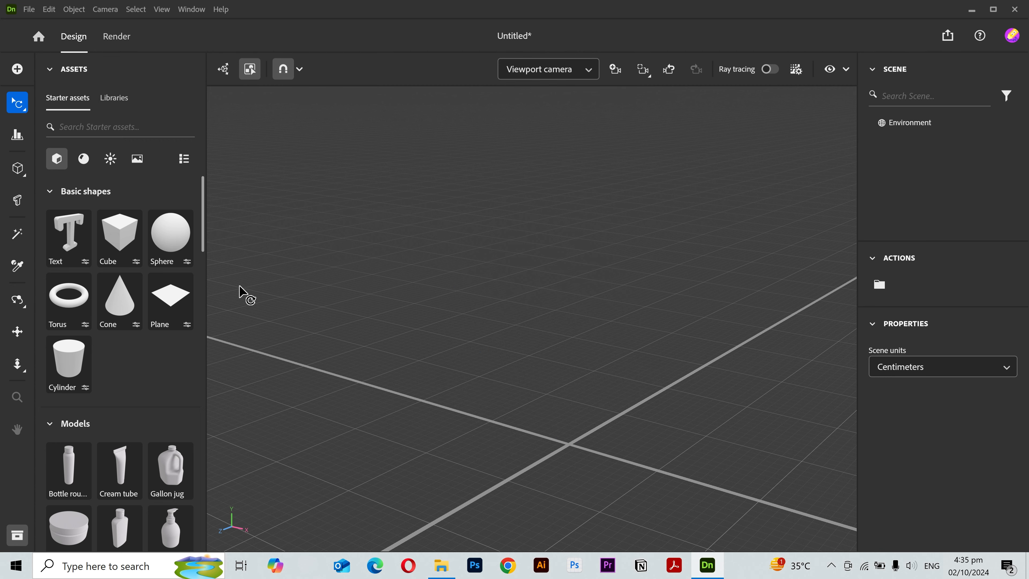
left_click(120, 239)
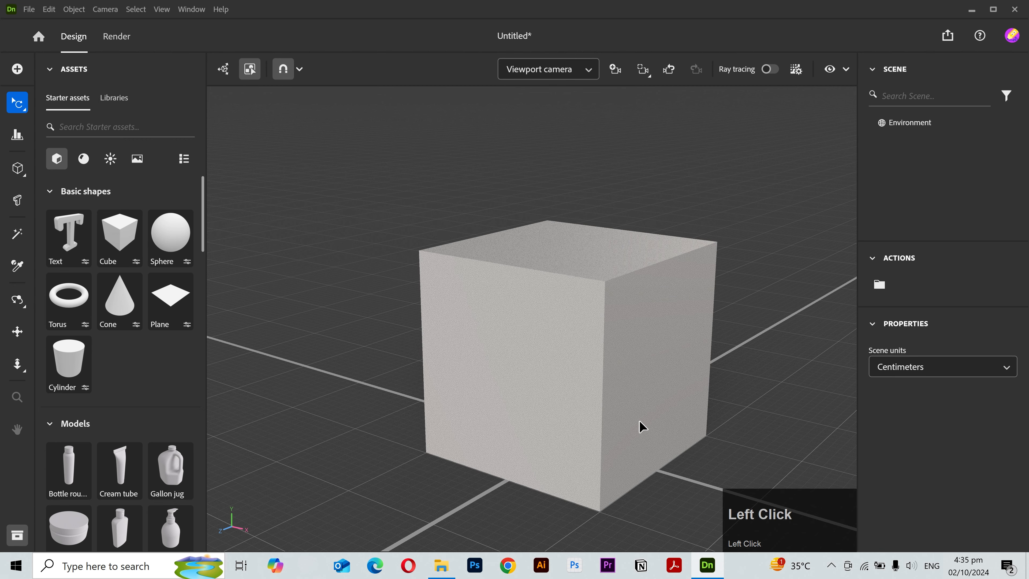
Try rotating the new cube with the Rotate tool and undo the change.
left_click_drag(614, 460, 511, 466)
key("ctrl+z")
key("ctrl+z")
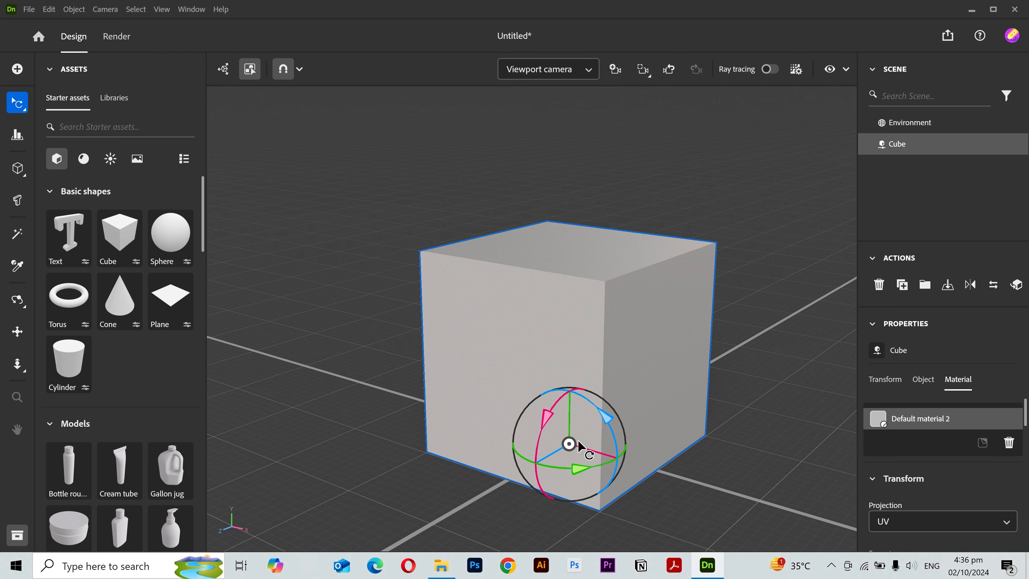
Scale the cube down uniformly to about 0.87 and return to the Select tool.
key("r")
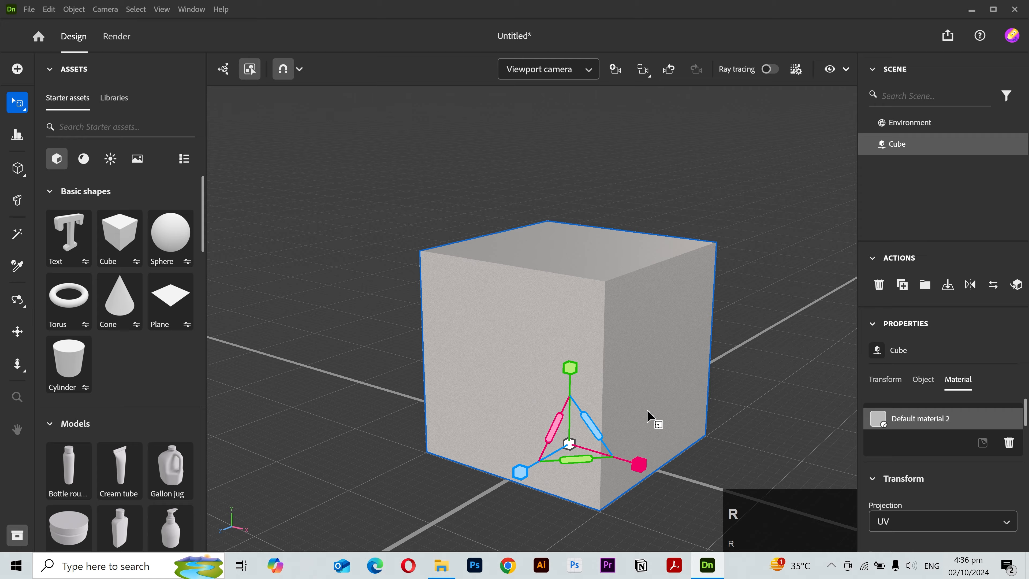
left_click_drag(570, 368, 572, 420)
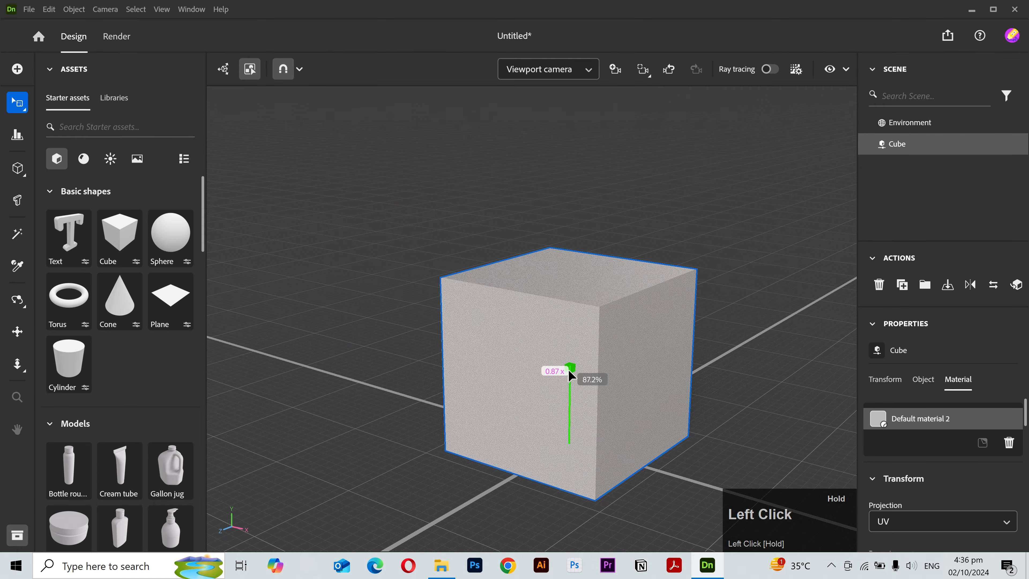
key("w")
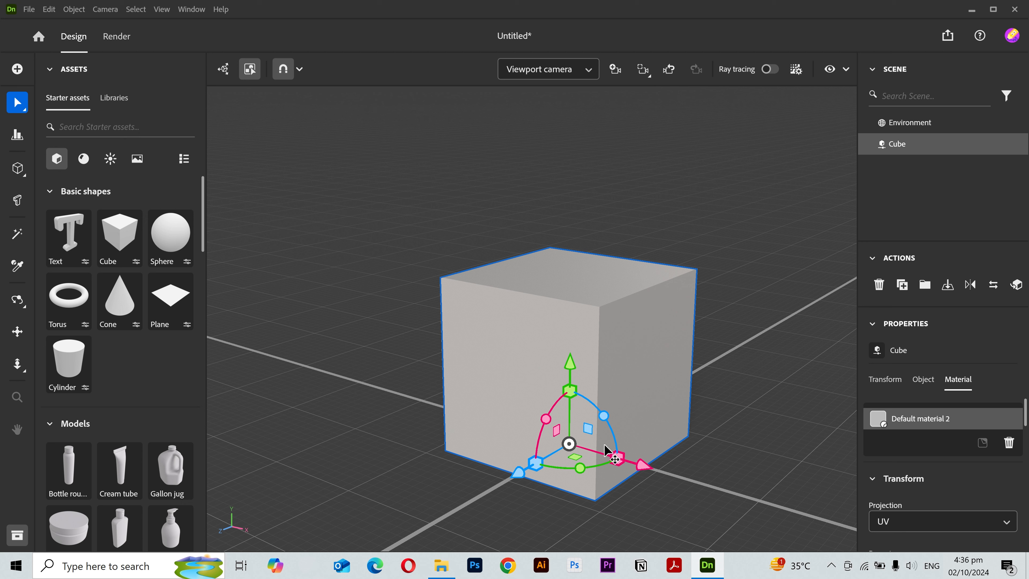
Show the cube's transform properties and enlarge the area so that position, rotation and scale can be read together.
left_click(882, 382)
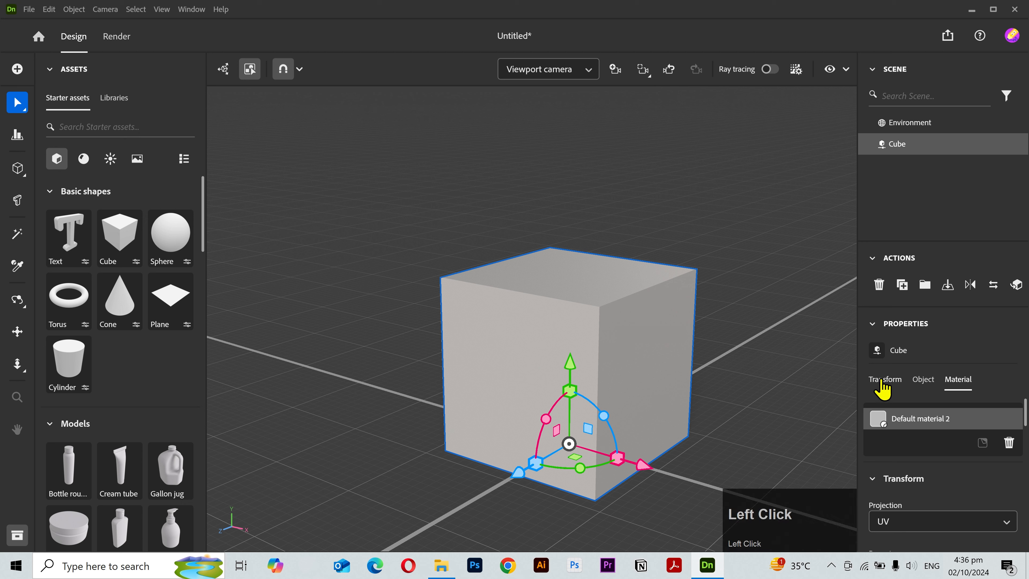
left_click(883, 382)
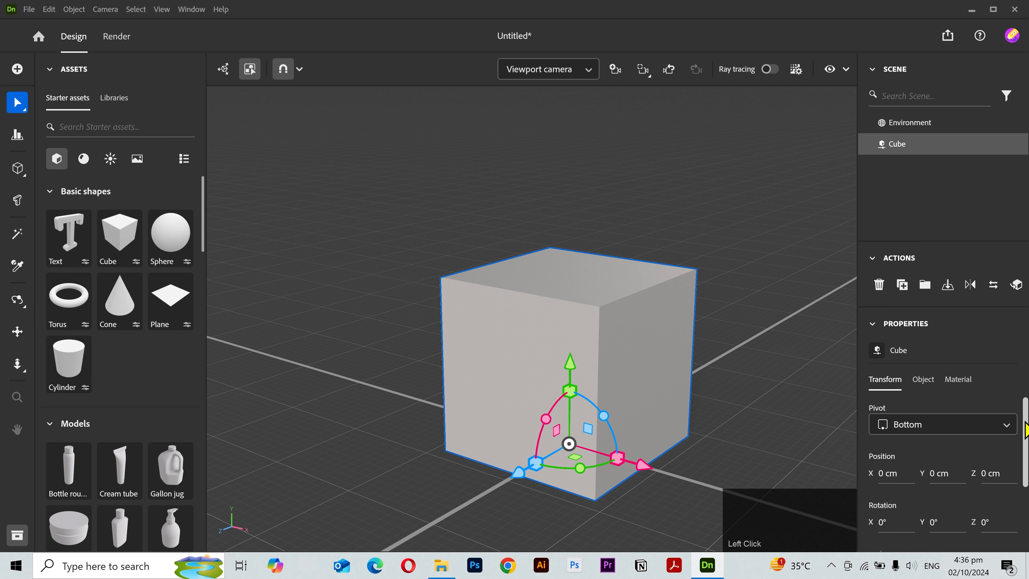
mouse_move(1024, 425)
left_mouse_down()
mouse_move(1022, 481)
mouse_move(1020, 423)
left_mouse_up()
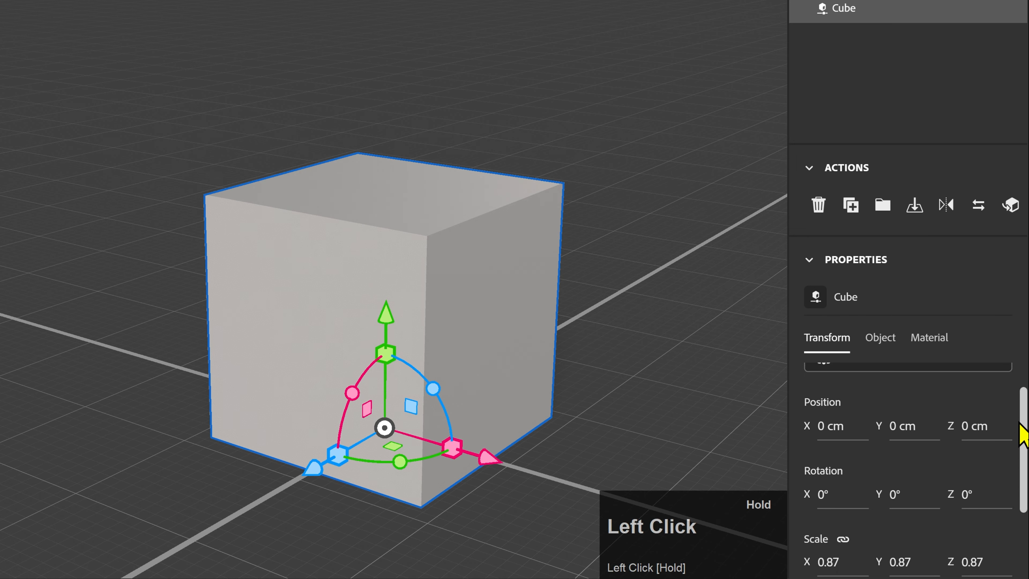
left_click_drag(896, 144, 897, 47)
scroll(915, 401, "up", 2)
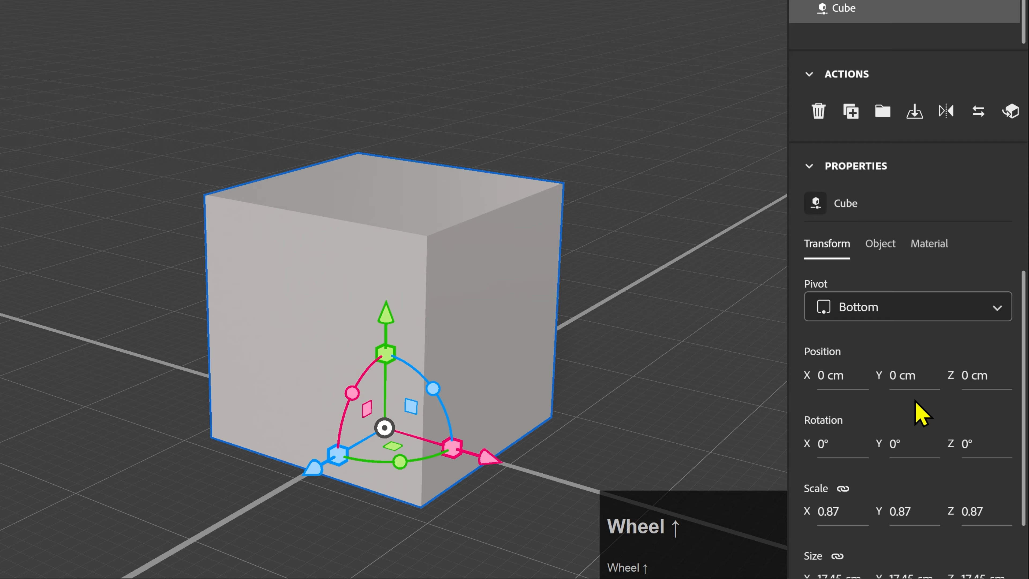
Move the cube along its axes to about -17.35 cm in X and -16.58 cm in Z.
left_click_drag(499, 459, 276, 375)
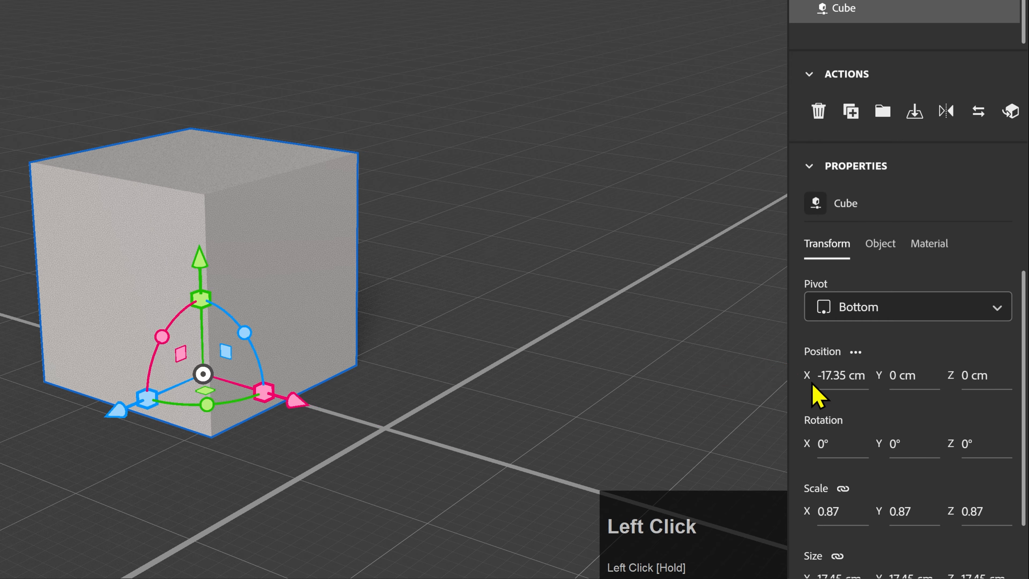
left_click_drag(118, 410, 265, 364)
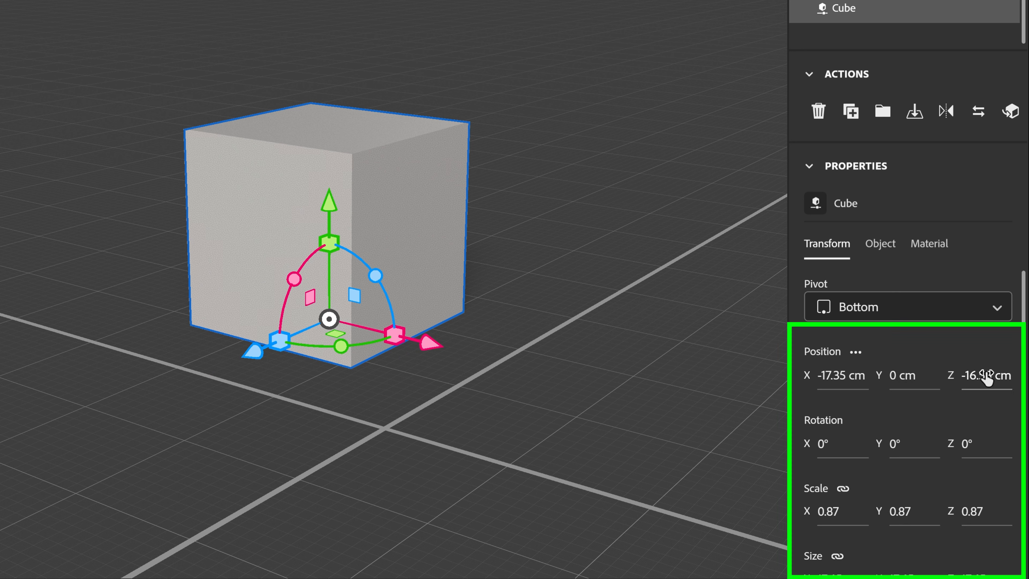
Reset the cube's X and Z position values to 0 cm.
left_click(841, 381)
type("0")
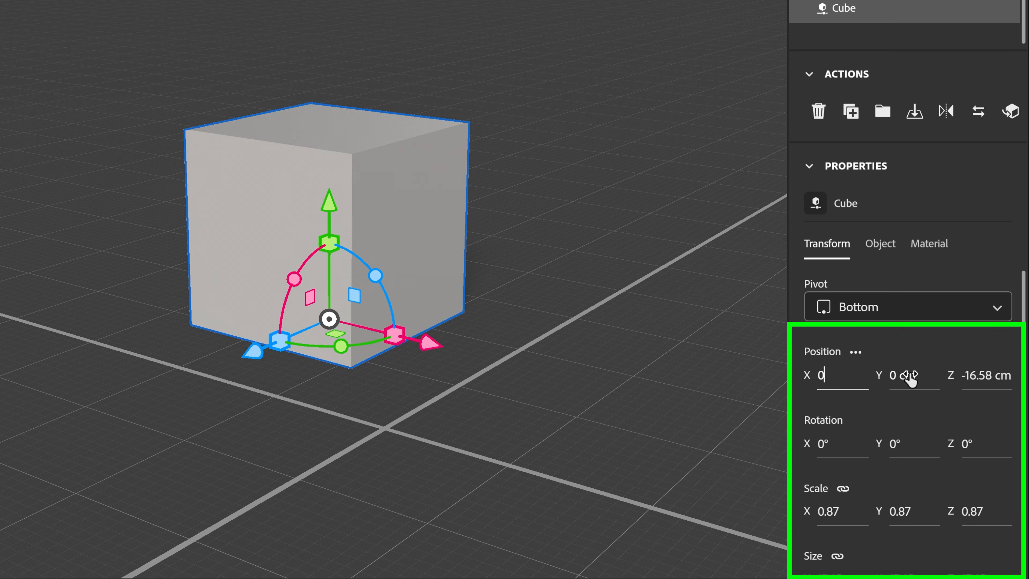
left_click(976, 377)
type("0")
key("Return")
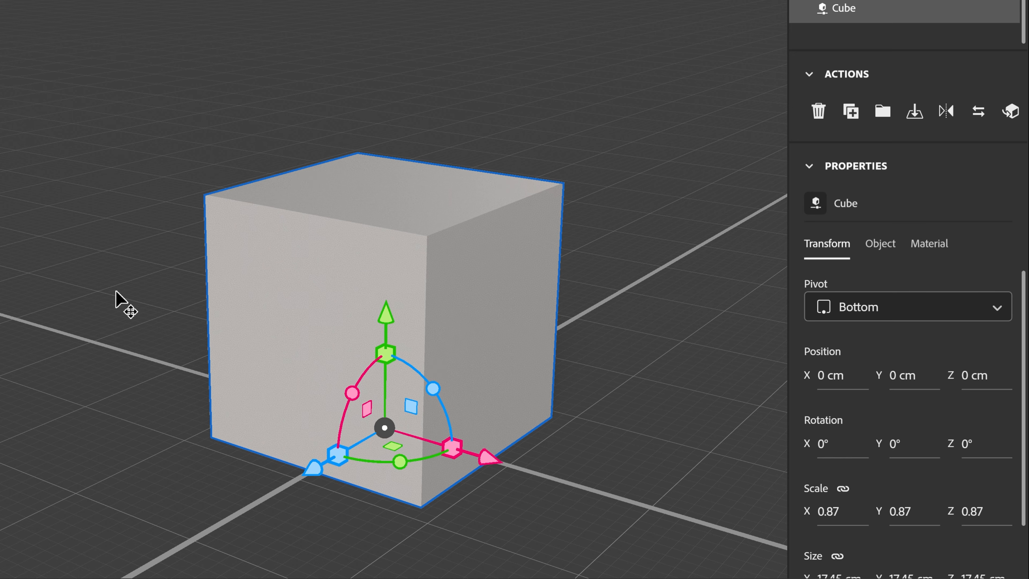
Set the cube's pivot to Center.
mouse_move(168, 306)
right_mouse_down()
mouse_move(232, 306)
mouse_move(311, 336)
mouse_move(318, 349)
right_mouse_up()
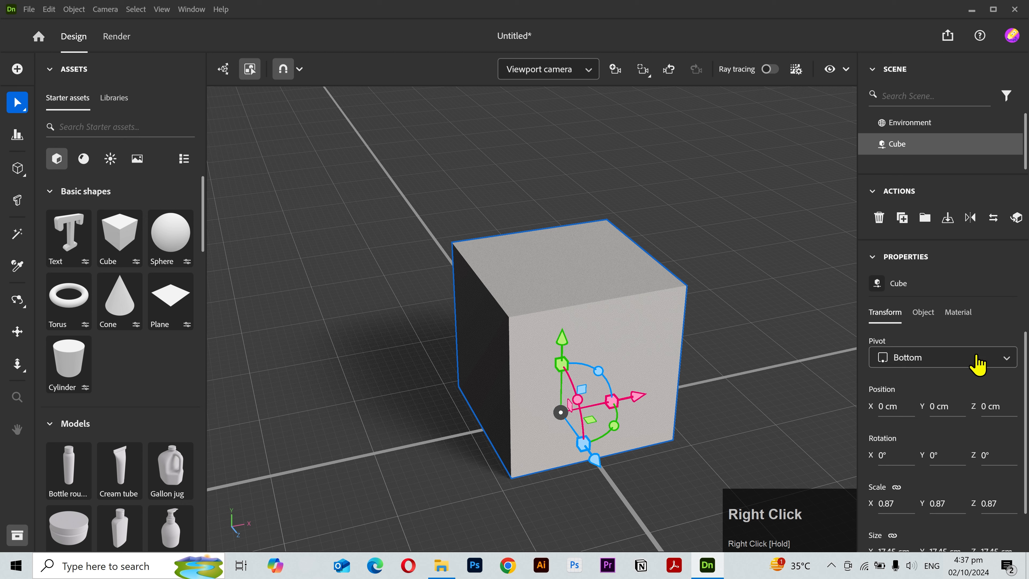
left_click(977, 363)
left_click(949, 399)
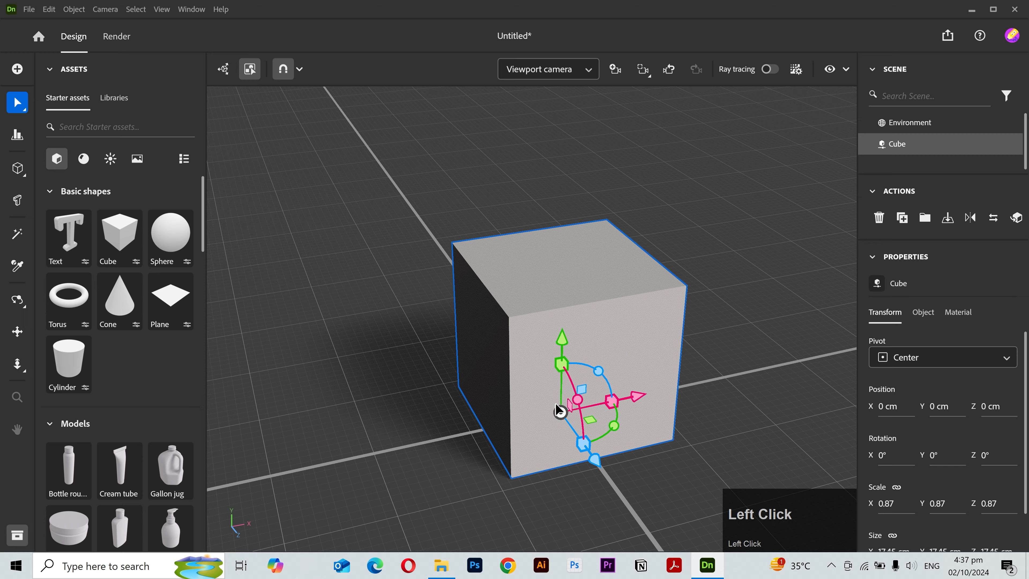
left_click_drag(557, 404, 562, 348)
right_click_drag(692, 288, 679, 270)
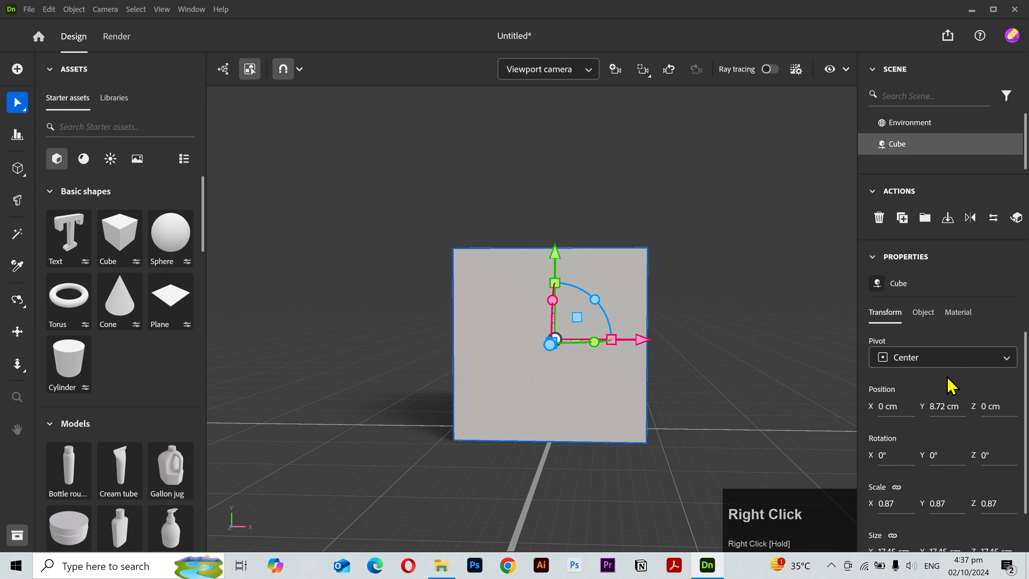
Set the cube's pivot to Top.
left_click(960, 361)
left_click(945, 383)
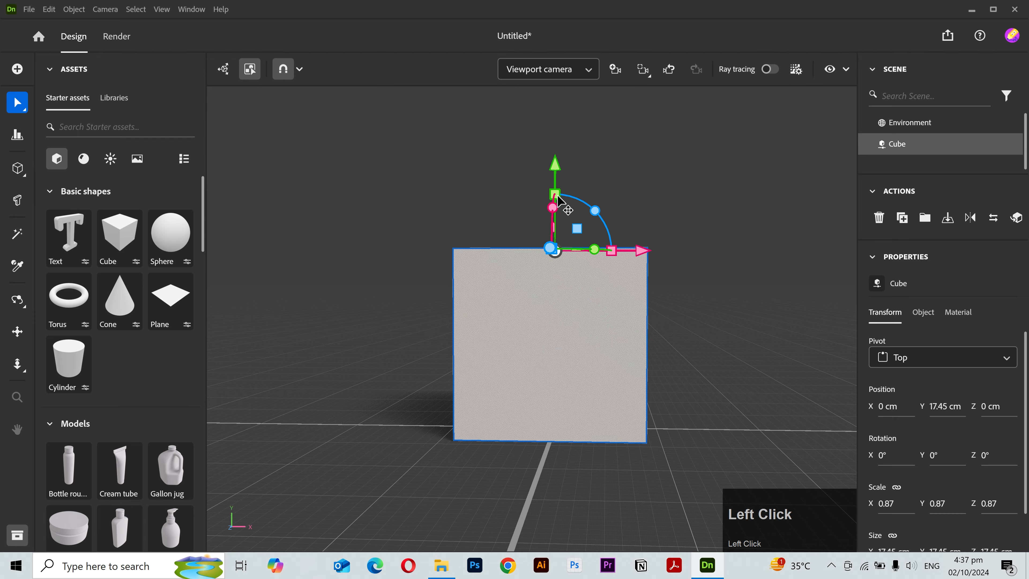
right_click_drag(700, 259, 676, 283)
Set the cube's pivot back to Bottom.
left_click(996, 359)
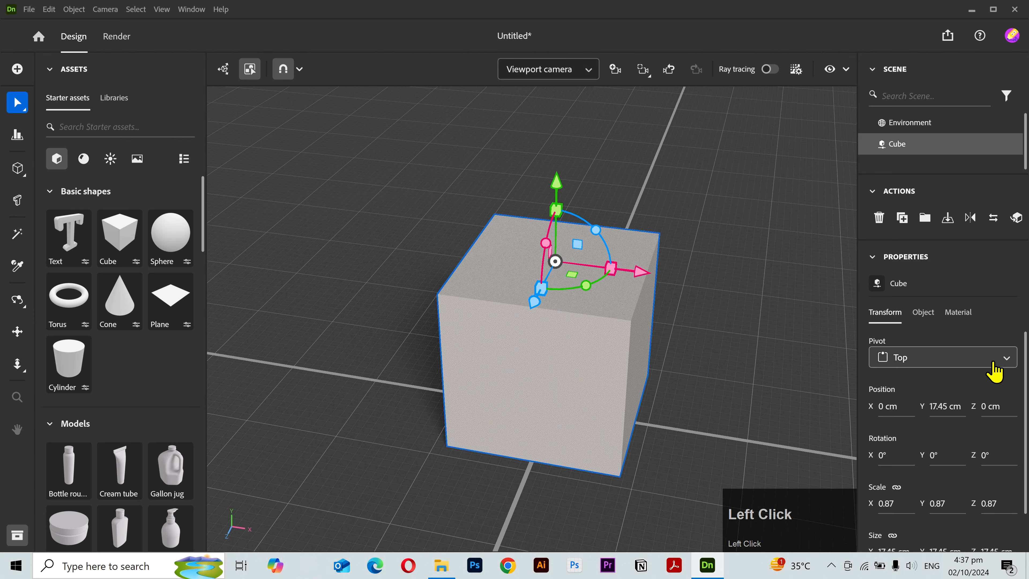
left_click(920, 421)
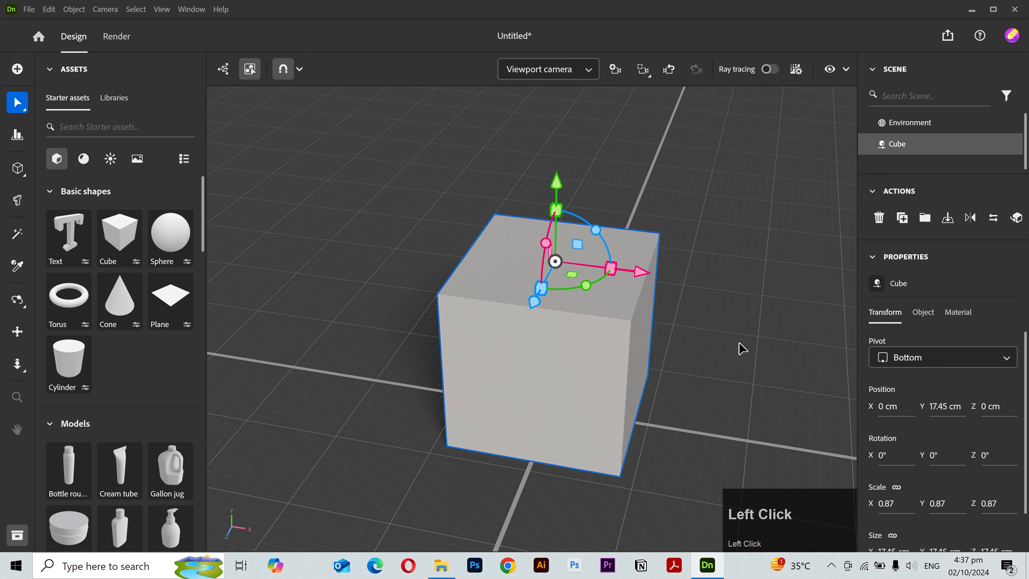
right_click_drag(689, 294, 676, 297)
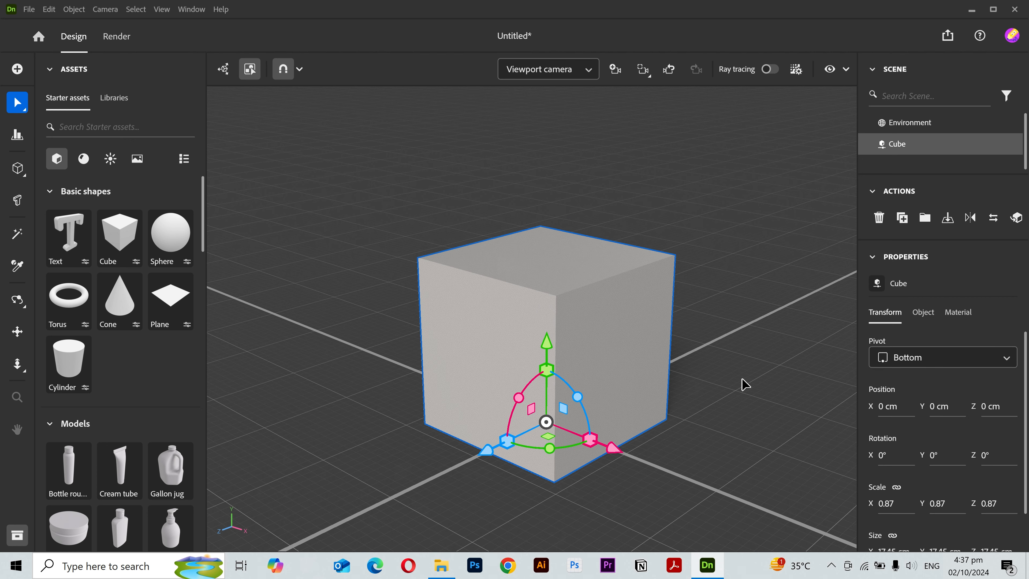
Scale the cube uniformly to about 1.06, and scale single axes to about 0.54 in X and 1.28 in Z.
key("r")
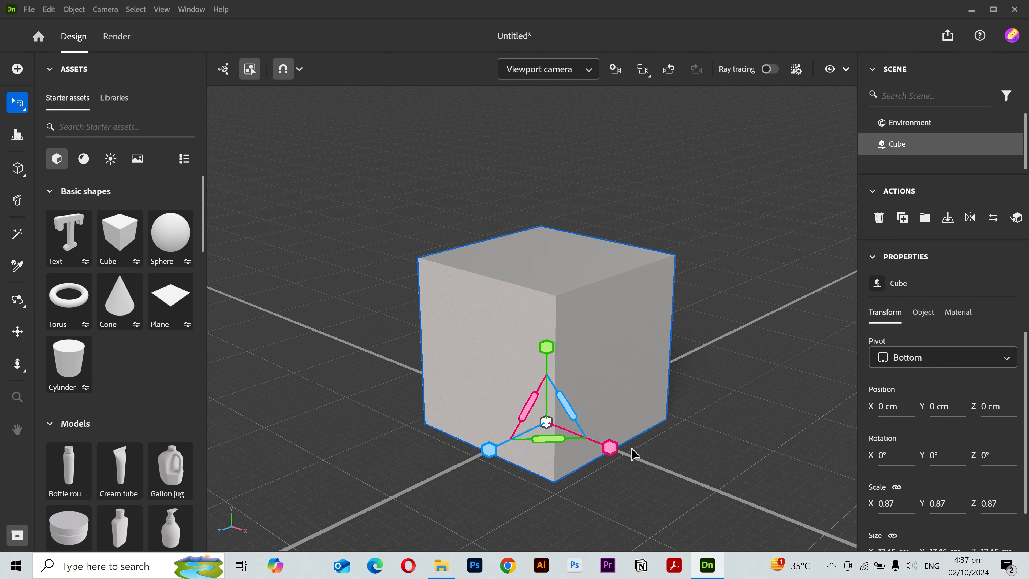
mouse_move(614, 449)
left_mouse_down()
mouse_move(650, 454)
mouse_move(626, 446)
left_mouse_up()
right_click_drag(772, 300, 635, 472)
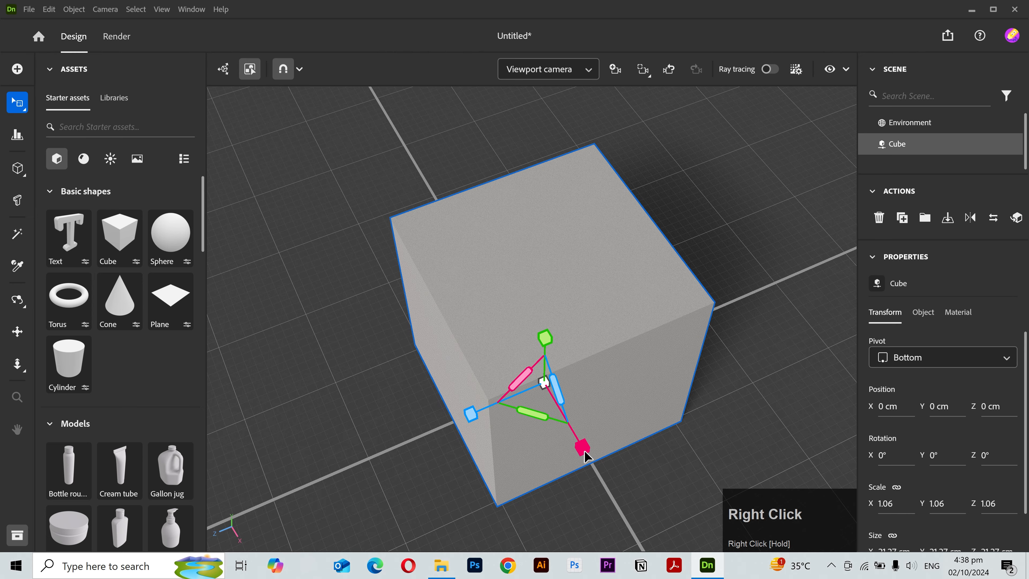
left_click_drag(585, 451, 578, 416, "shift")
left_click_drag(450, 420, 448, 423, "shift")
Try rotating the scaled box freely about its Y axis and undo the rotation.
right_click_drag(709, 340, 774, 269)
key("e")
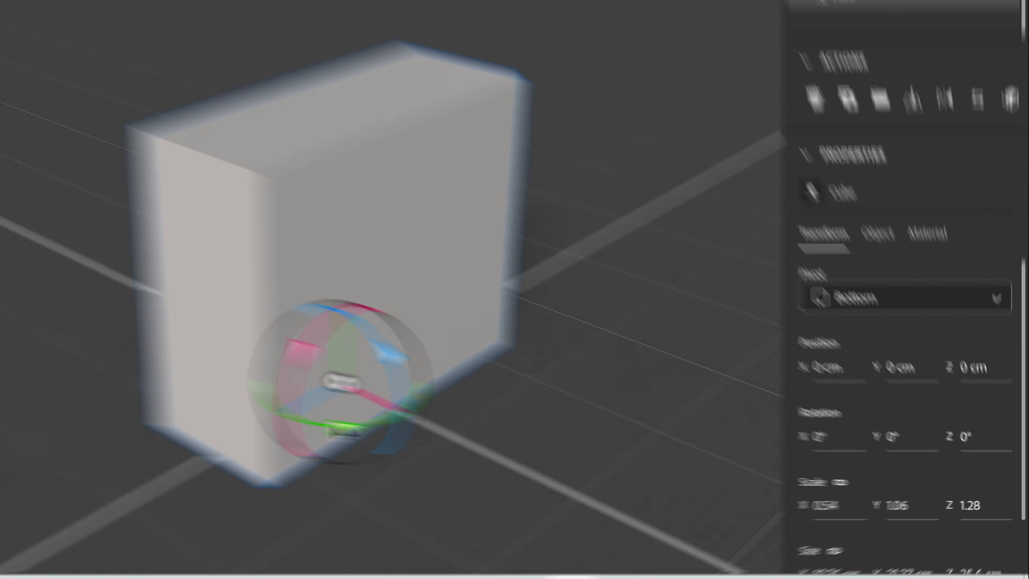
left_click_drag(545, 447, 554, 446)
left_click_drag(317, 421, 475, 383)
key("ctrl+z")
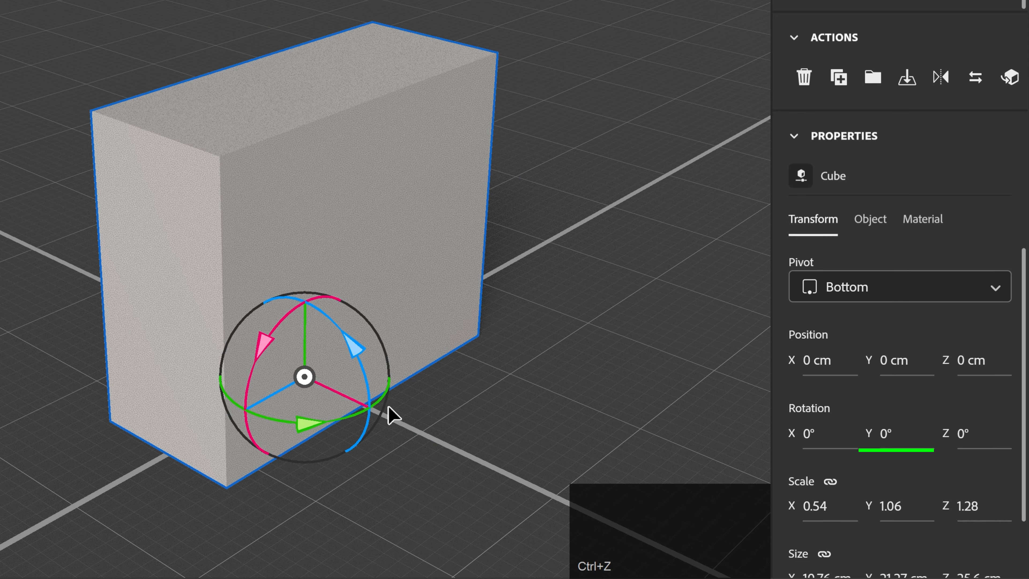
Rotate the scaled box about its Y axis in snapped increments to 150°, and reset its Y rotation to 0°.
left_click_drag(324, 428, 512, 348, "shift")
left_click_drag(512, 348, 520, 246, "shift")
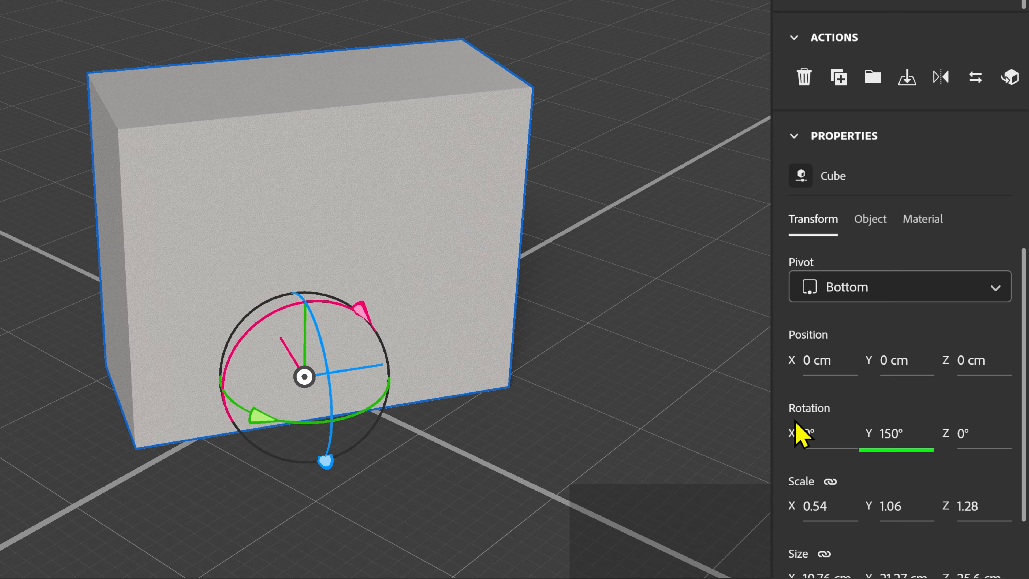
left_click(889, 432)
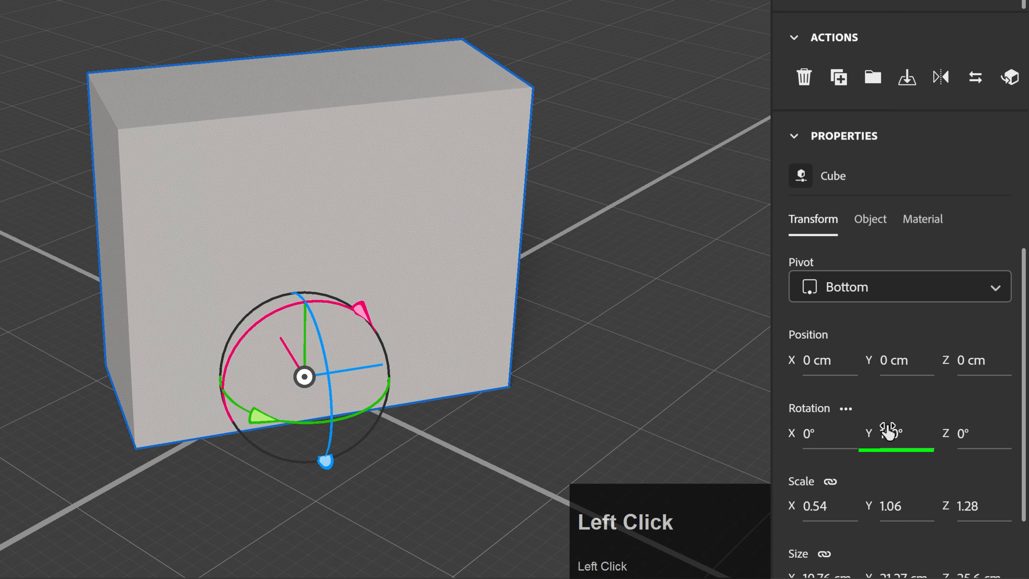
type("0")
key("Return")
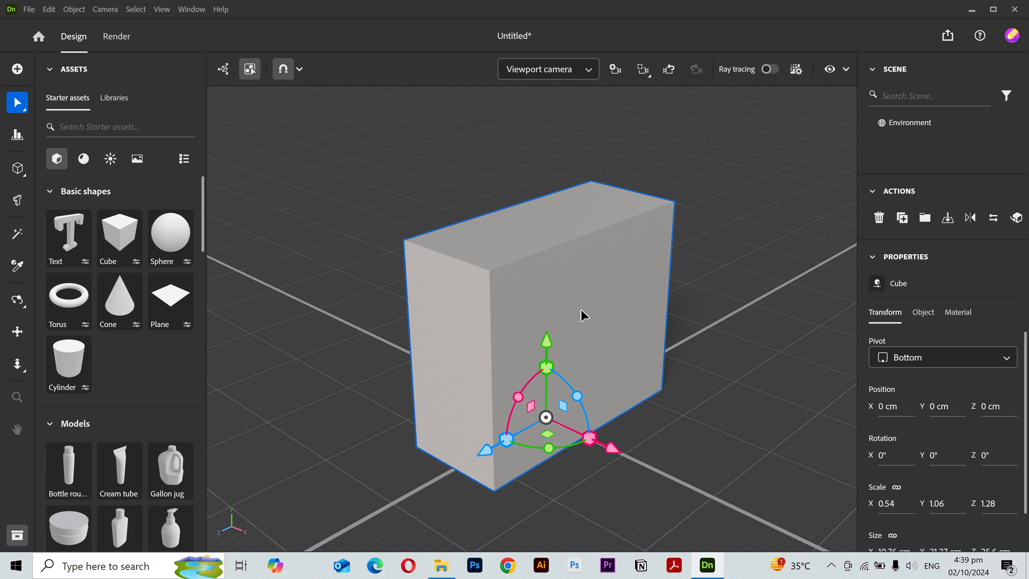
Delete the box and add a Text basic shape to the scene.
key("Delete")
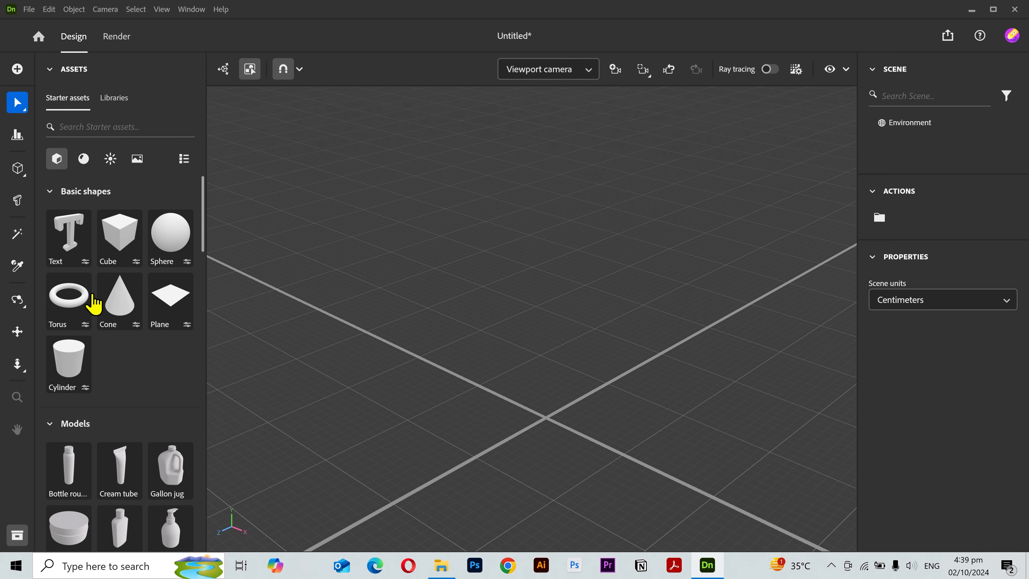
left_click(69, 237)
right_click_drag(780, 345, 609, 407)
scroll(609, 406, "down", 3)
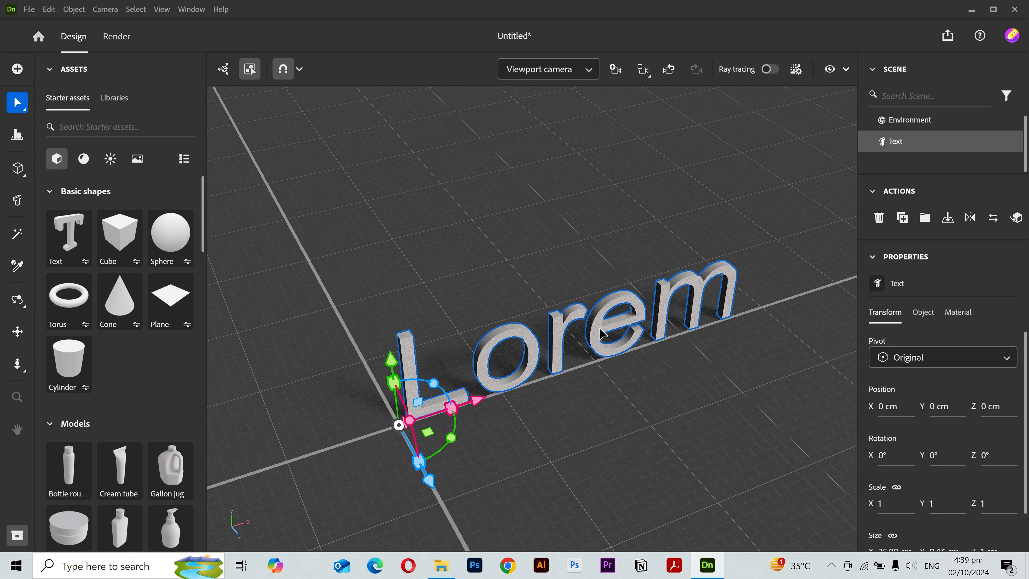
Change the wording of the 3D text object to "Subscribe" and deselect it.
left_click(924, 313)
double_click(930, 389)
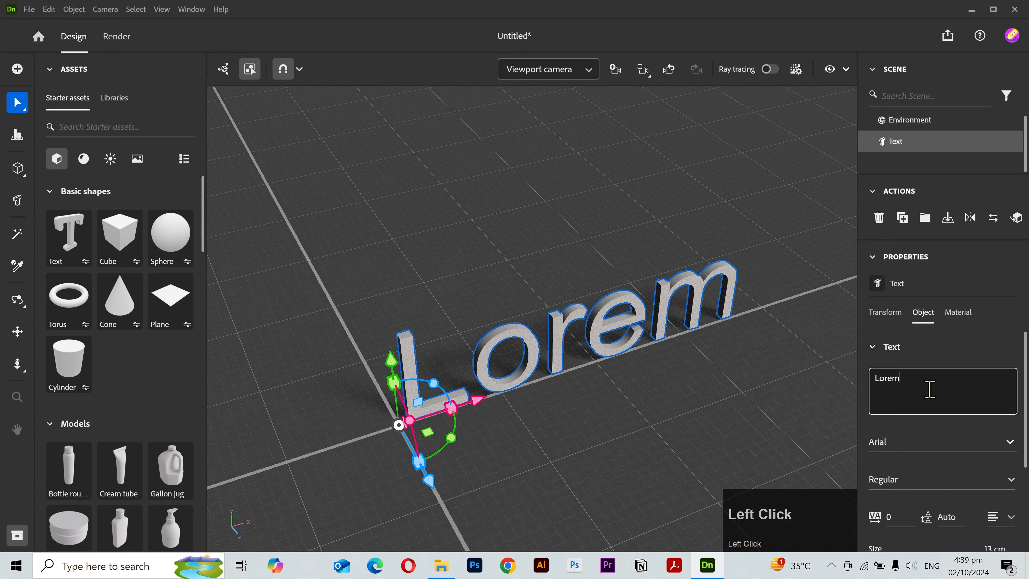
type("S")
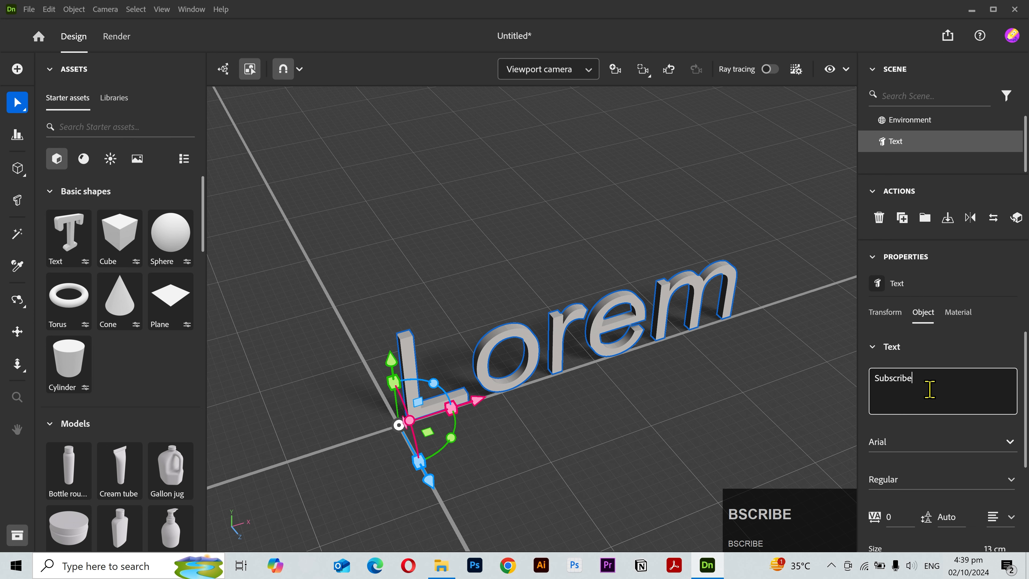
type("ubscribe")
left_click(742, 395)
scroll(667, 386, "down", 2)
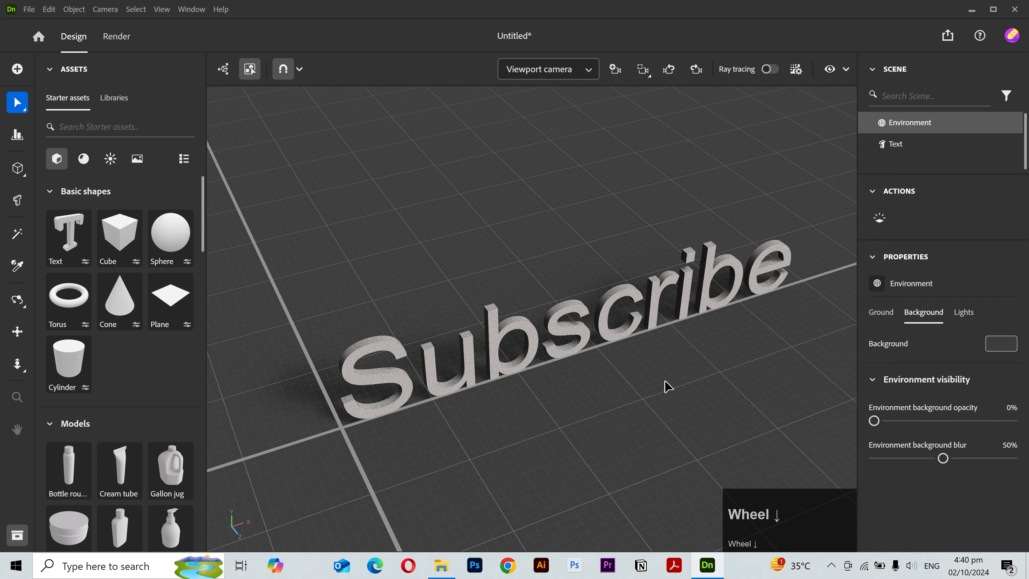
Delete the 3D text object from the scene.
left_click(577, 341)
key("Delete")
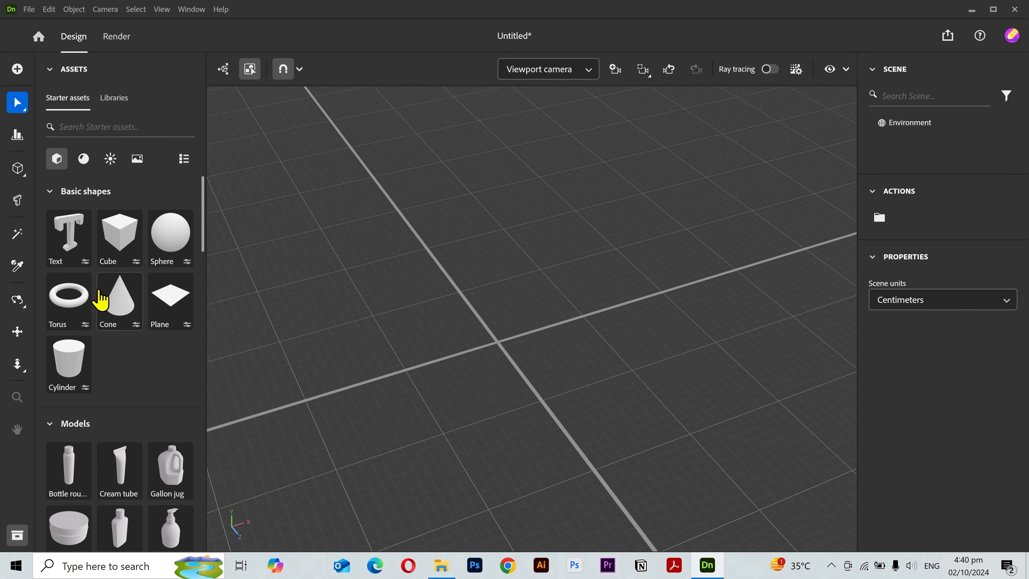
Browse the starter models, from packaging through stationery and clothing to furniture.
scroll(151, 356, "down", 5)
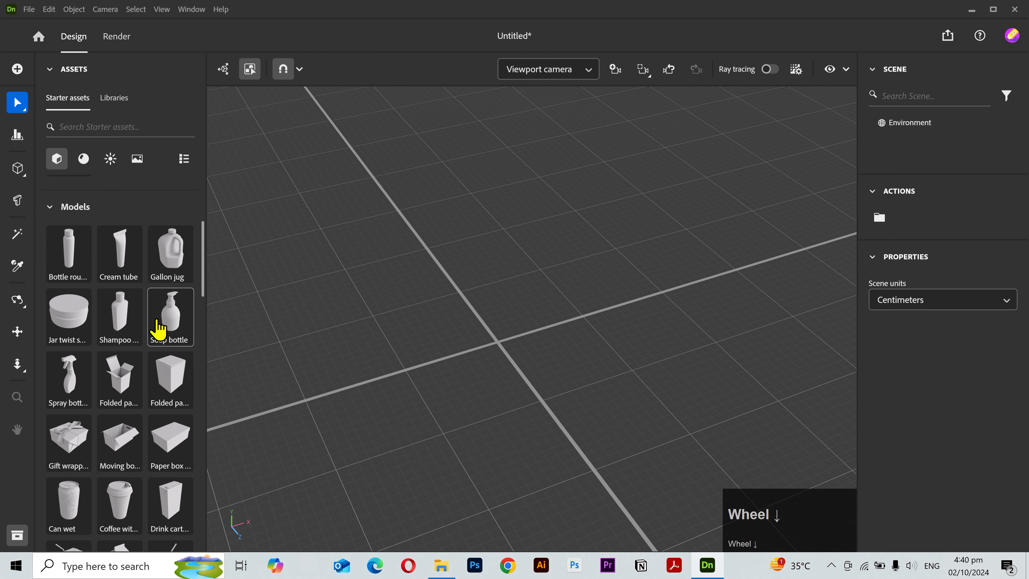
scroll(158, 330, "down", 10)
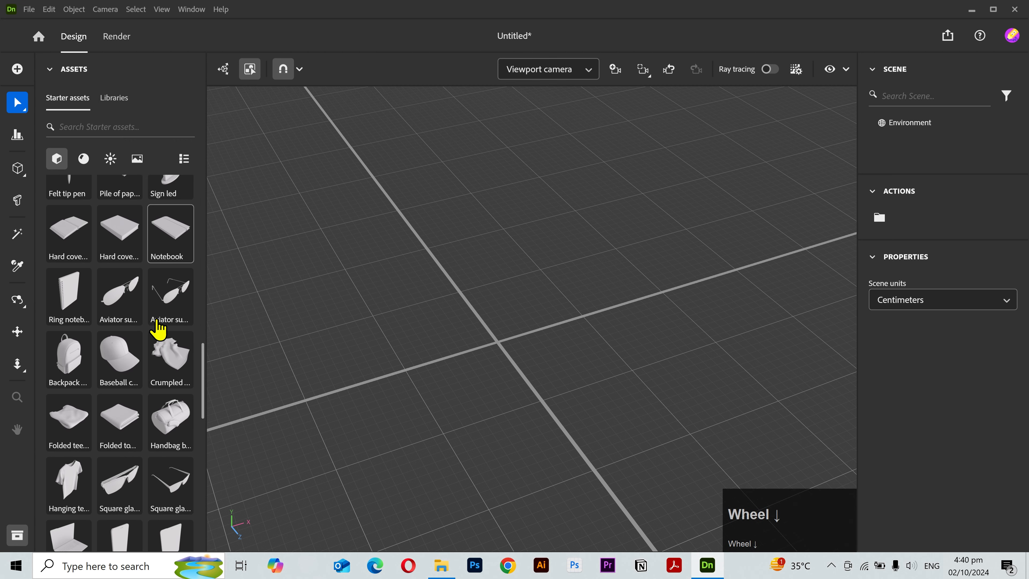
scroll(158, 330, "down", 10)
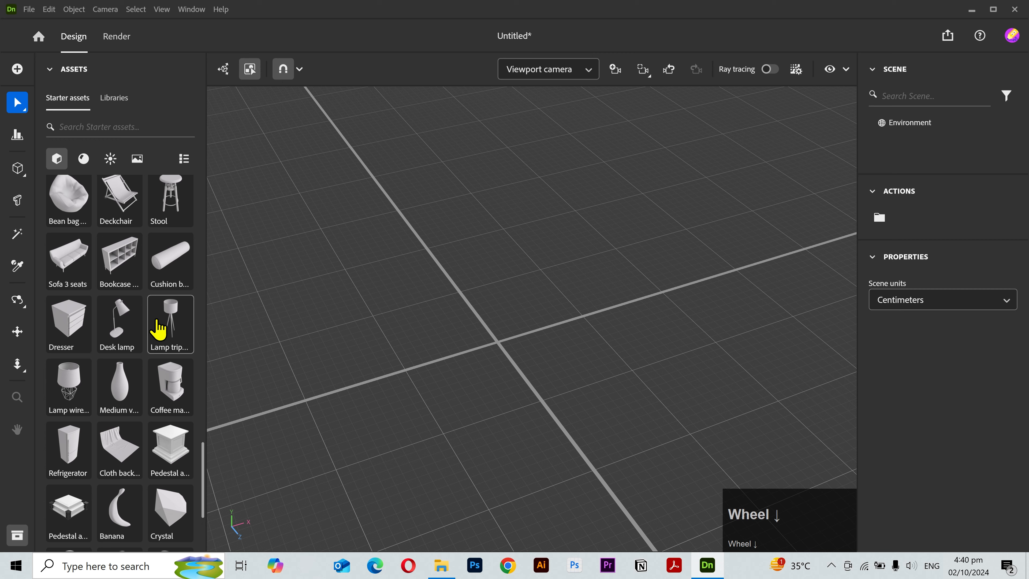
scroll(160, 333, "down", 3)
Look through the starter materials by category, from Fabric to Wood, collapsing each category after viewing it.
left_click(83, 159)
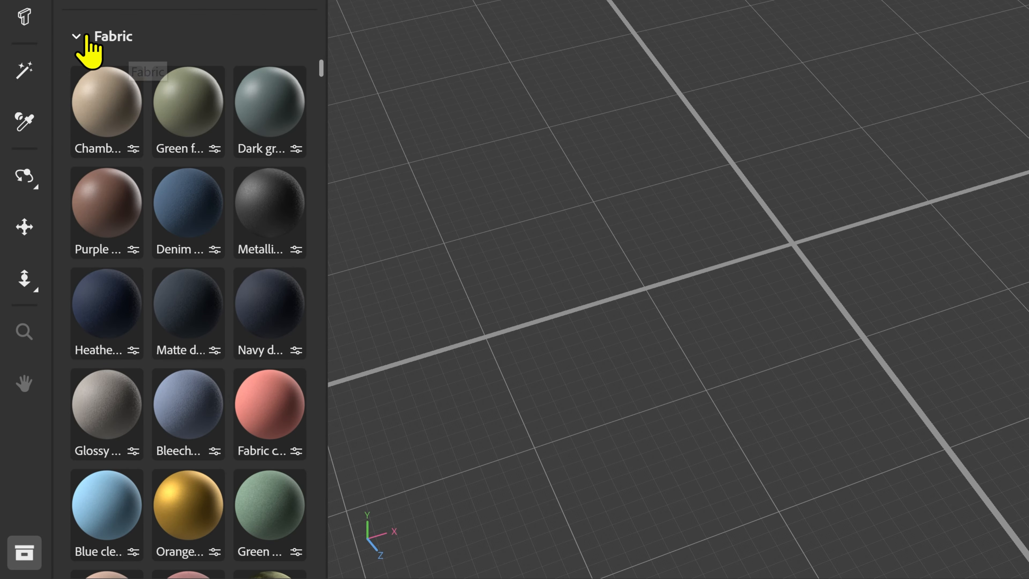
left_click(55, 213)
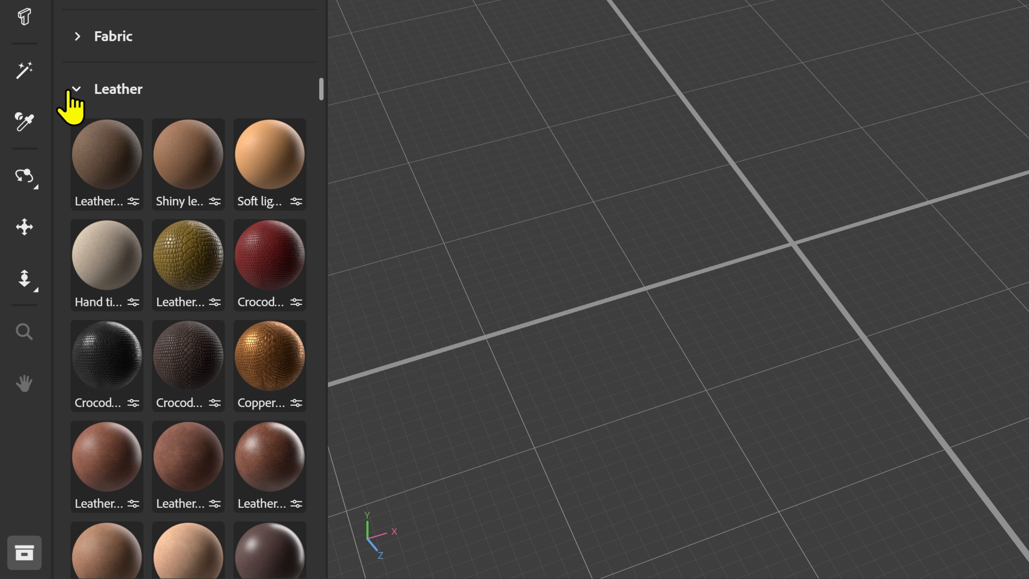
left_click(70, 104)
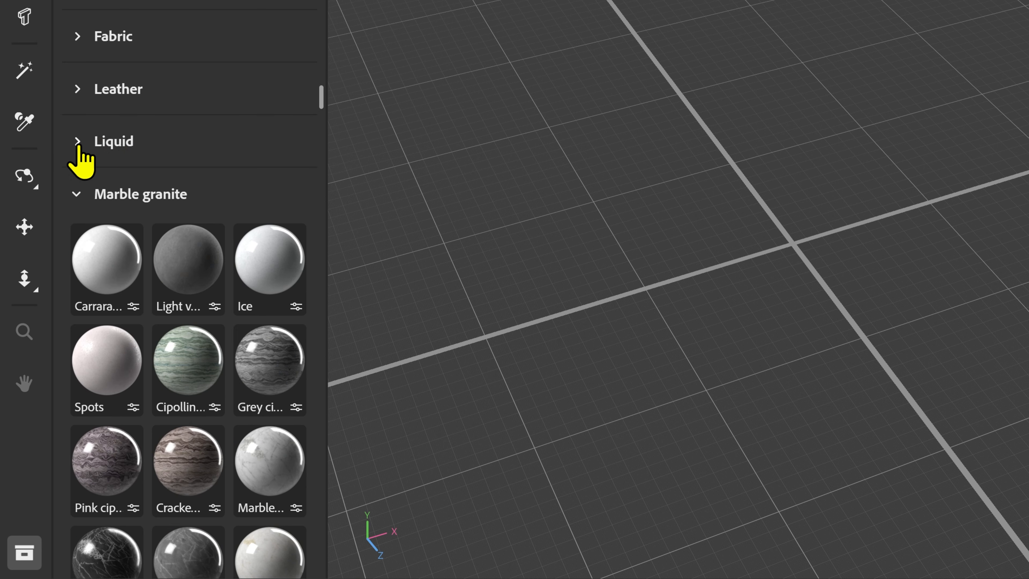
left_click(77, 201)
left_click(76, 248)
left_click(77, 303)
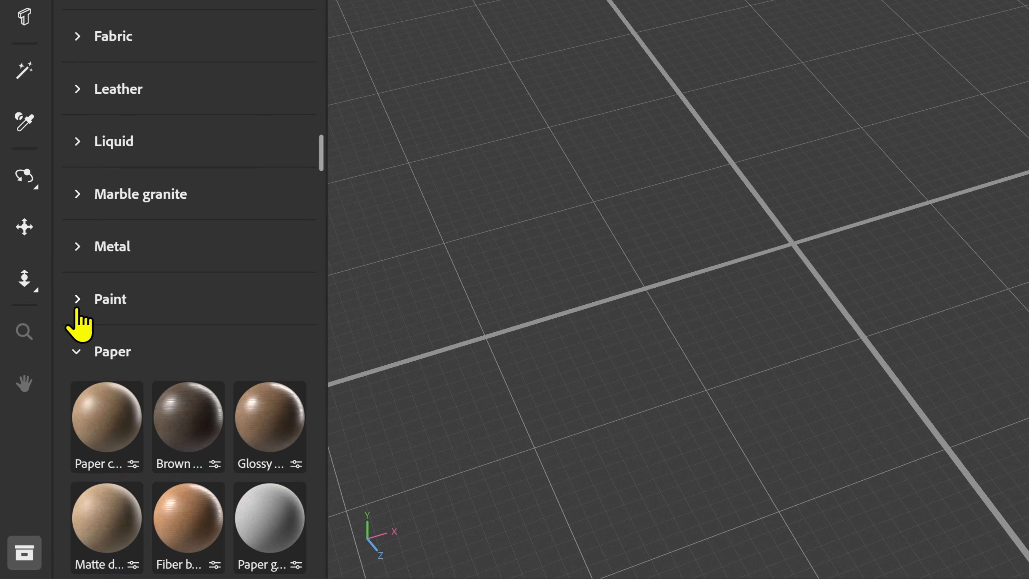
left_click(77, 353)
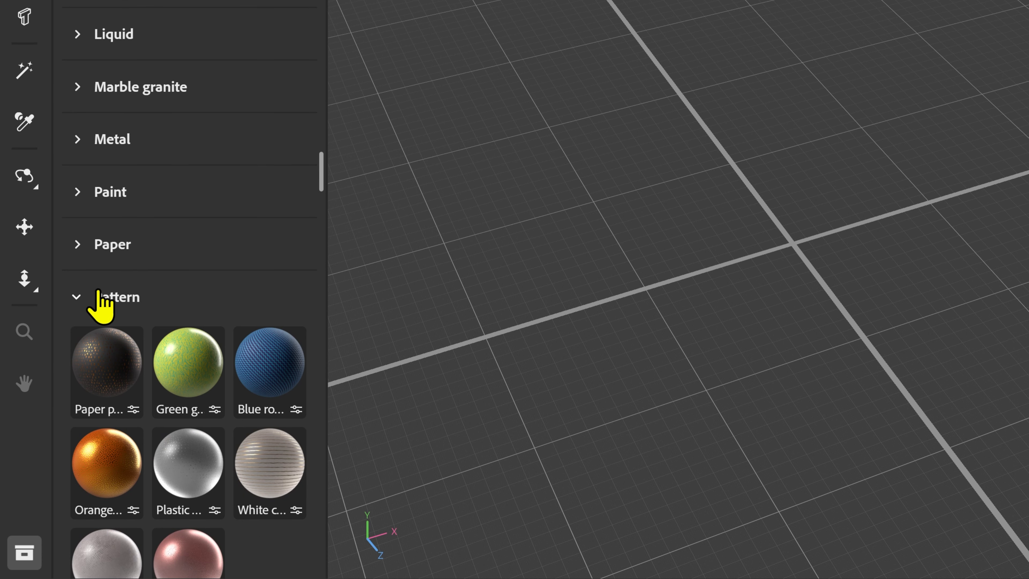
left_click(76, 298)
left_click(81, 244)
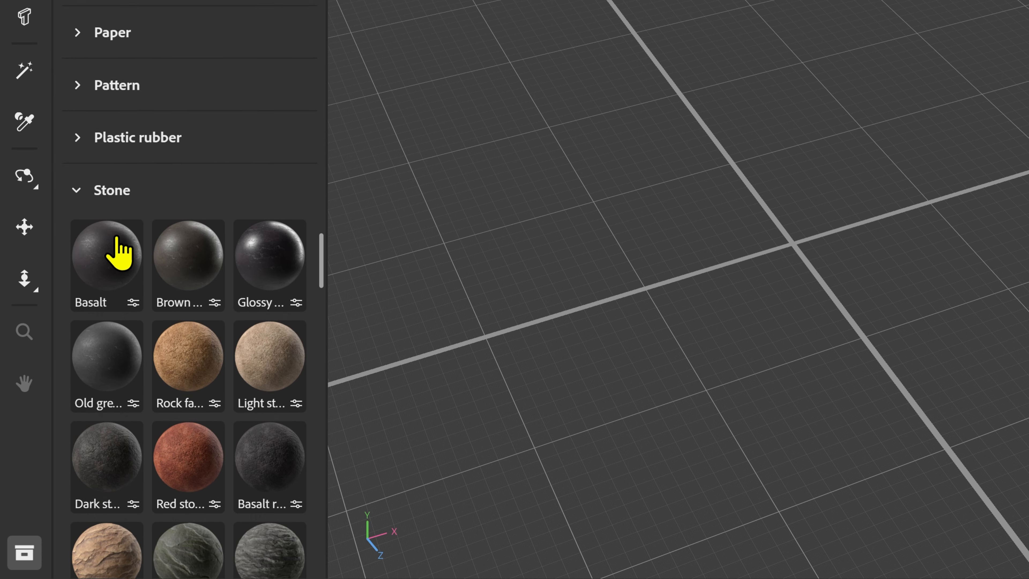
left_click(81, 189)
left_click(81, 240)
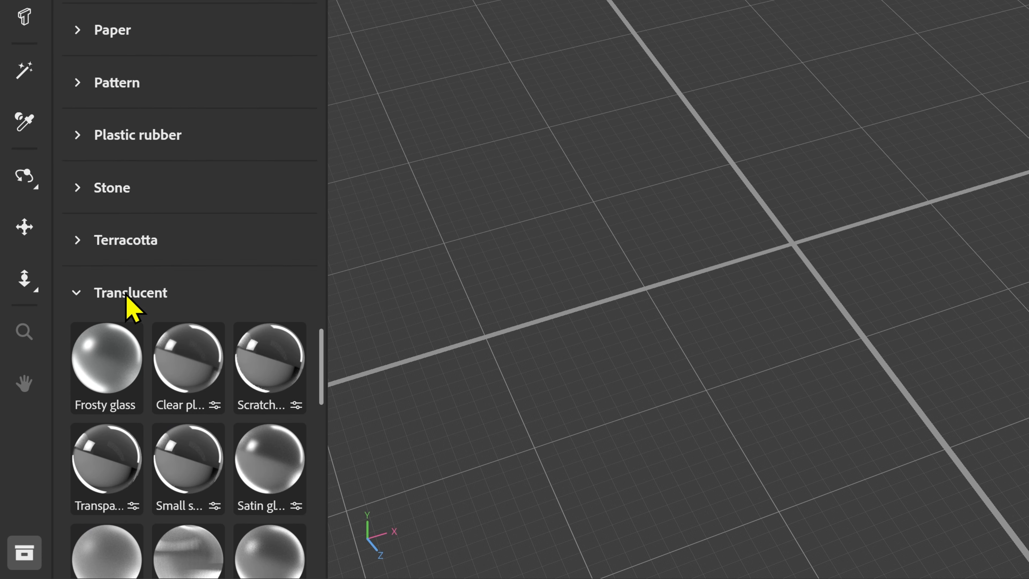
left_click(77, 293)
left_click(200, 266)
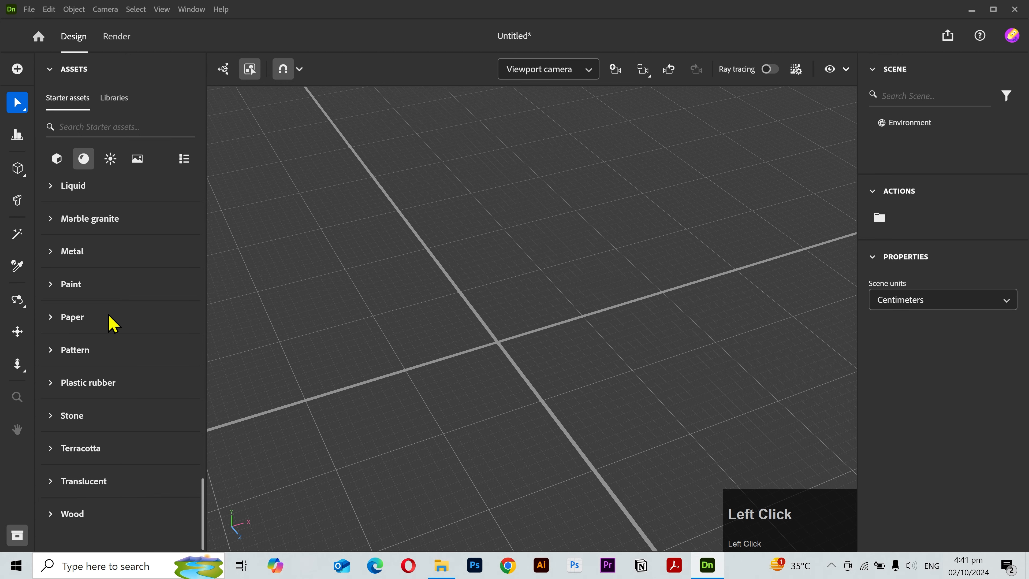
Examine the starter environment lights and the background images.
left_click(111, 159)
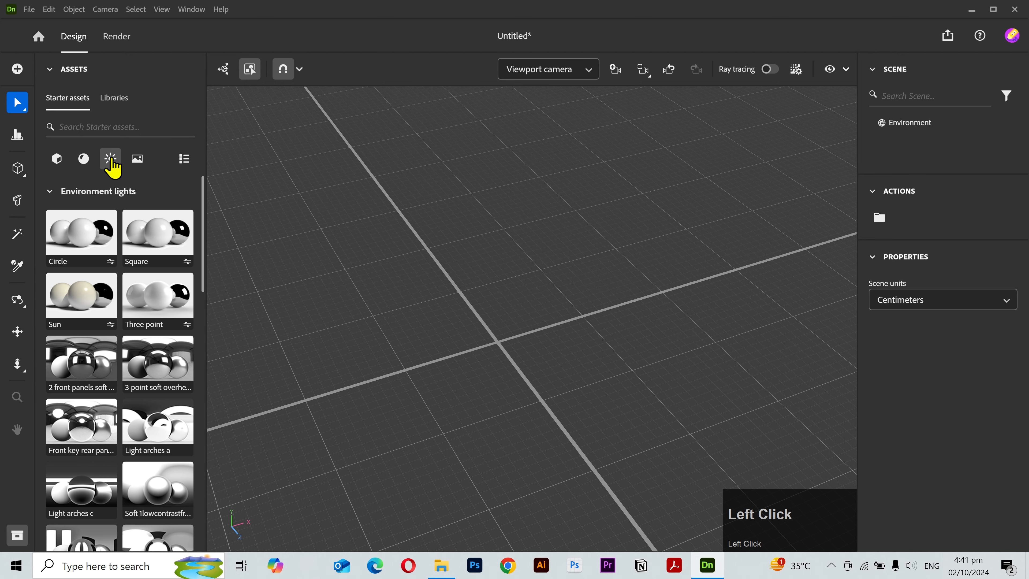
left_click(137, 158)
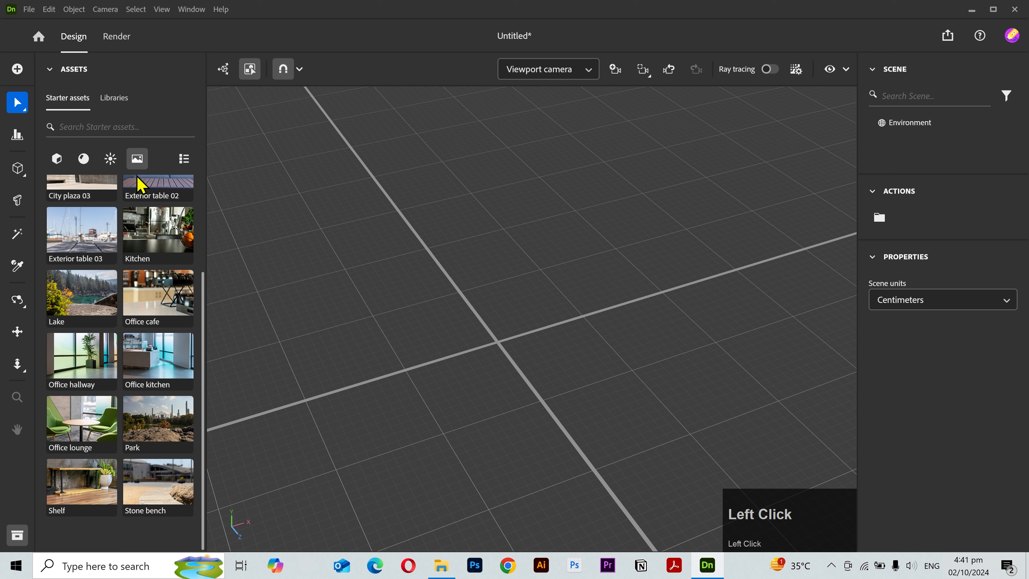
scroll(99, 419, "up", 3)
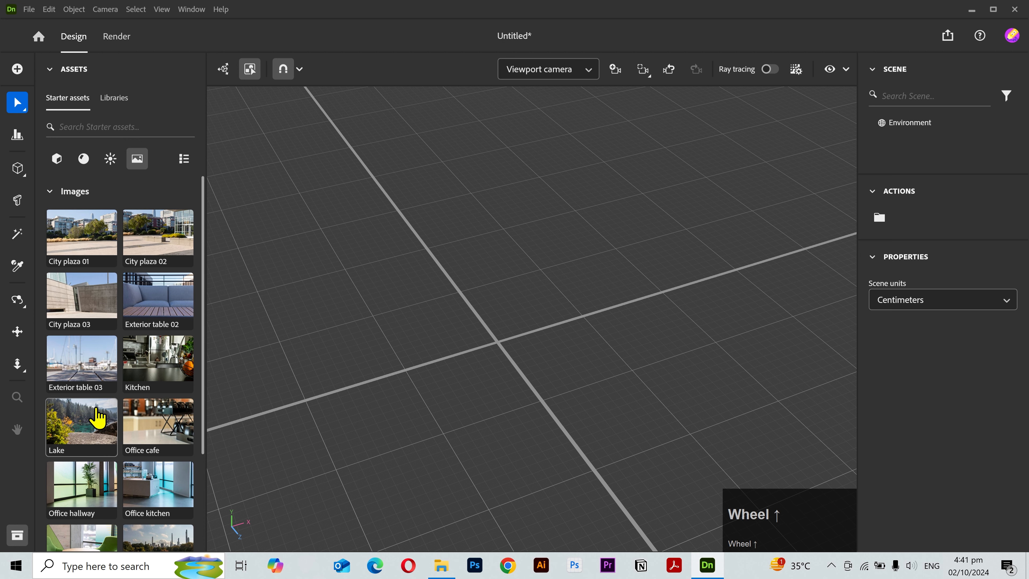
Add the Shampoo bottle starter model to the scene, view it from another angle and delete it.
left_click(59, 163)
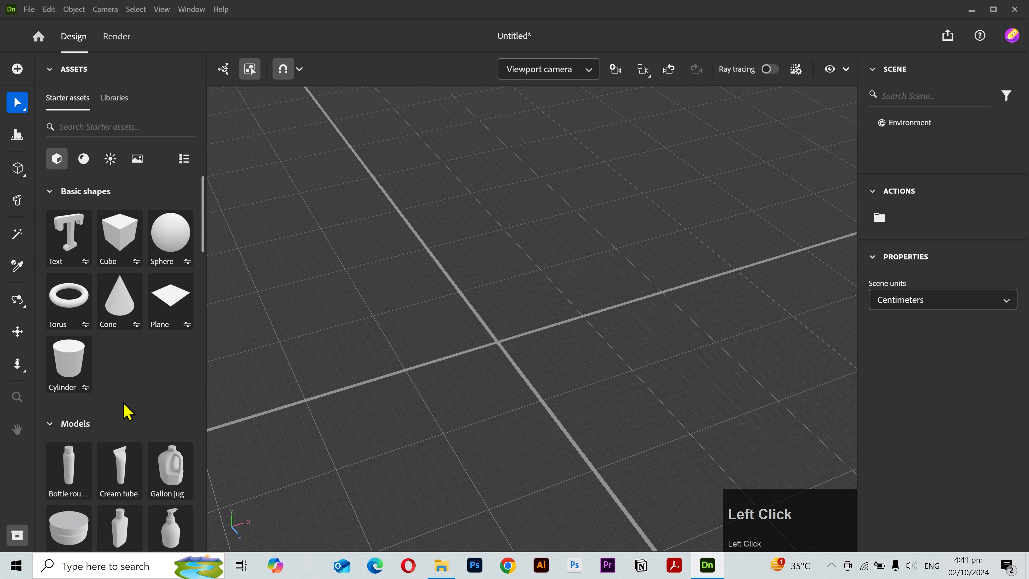
scroll(156, 391, "down", 6)
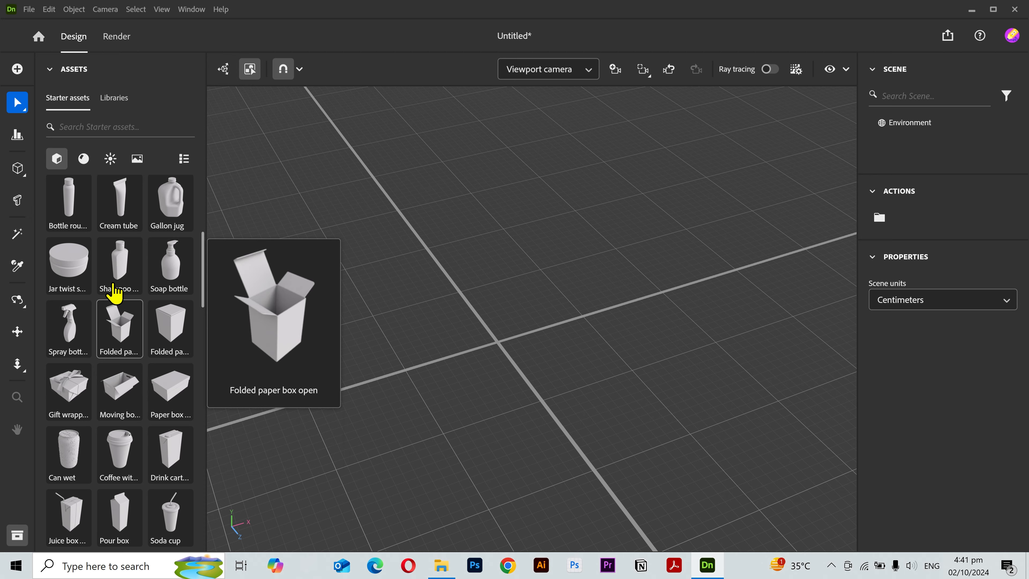
left_click(117, 280)
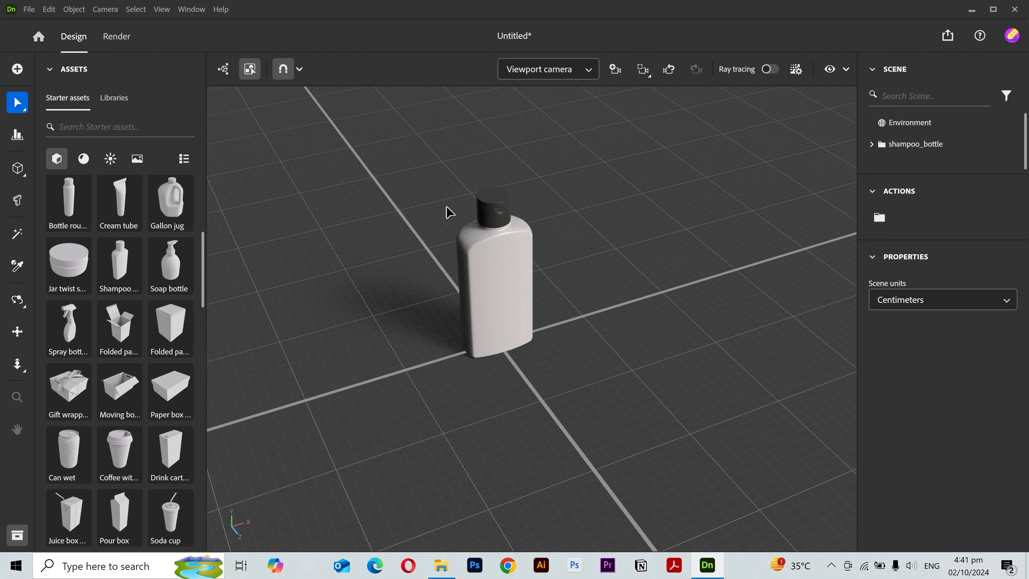
right_click_drag(449, 211, 586, 234)
scroll(627, 255, "up", 3)
left_click(527, 334)
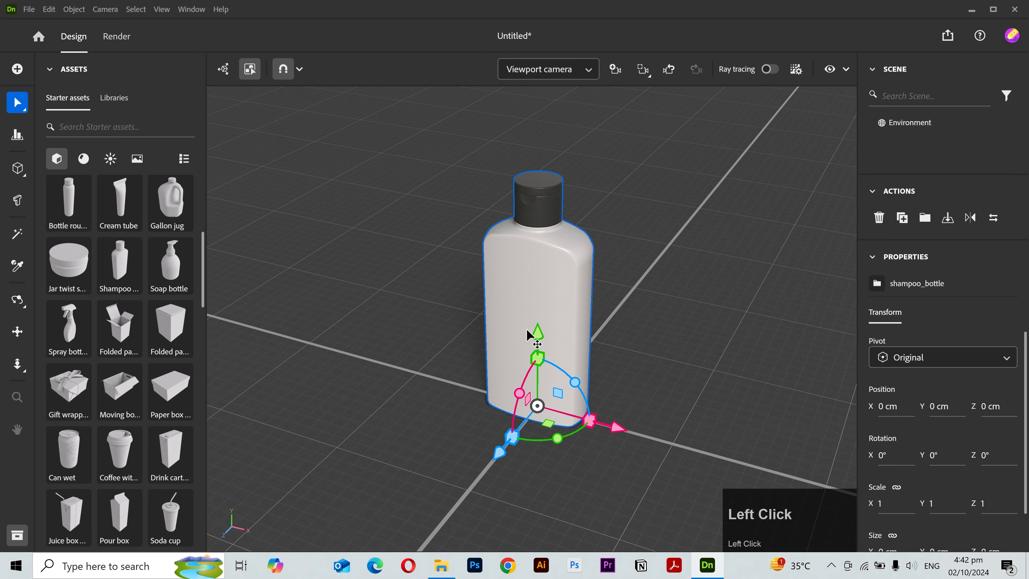
key("Delete")
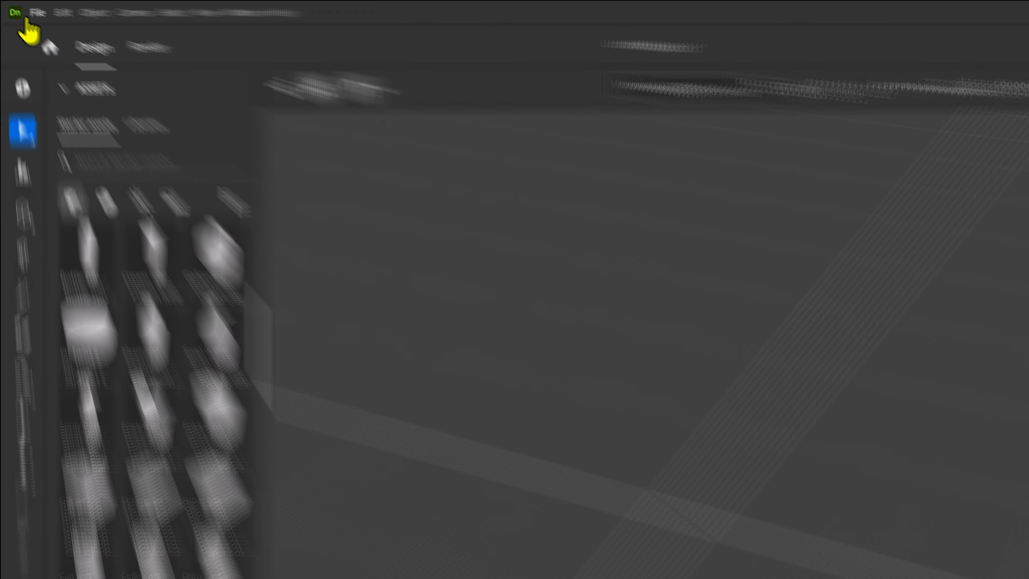
Import the 3D model file bottle_pumpLid.obj into the scene.
left_click(23, 11)
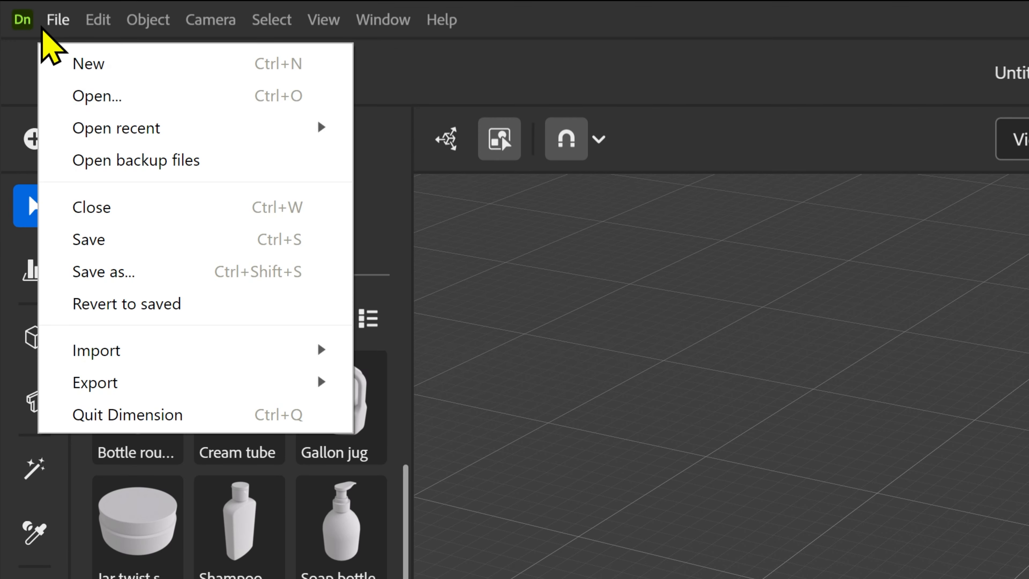
mouse_move(223, 339)
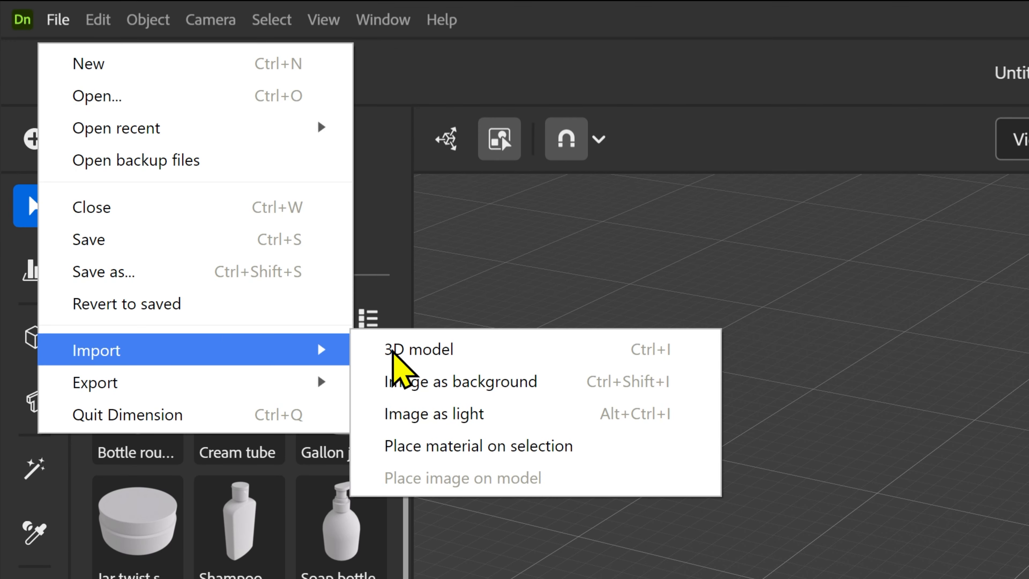
left_click(388, 344)
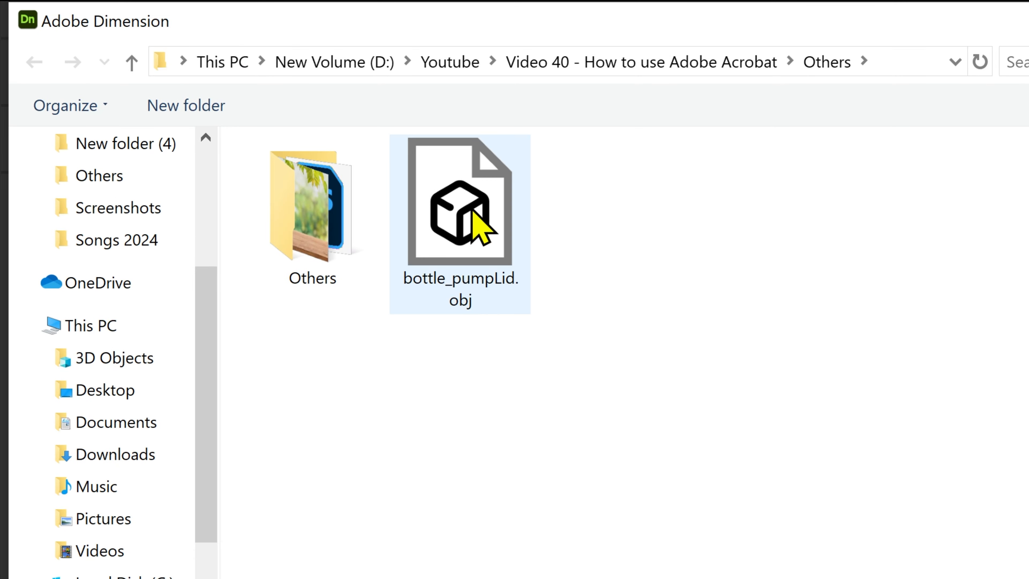
double_click(476, 223)
Select the imported pump bottle and frame the camera on it.
right_click_drag(559, 357, 713, 288)
scroll(687, 279, "down", 3)
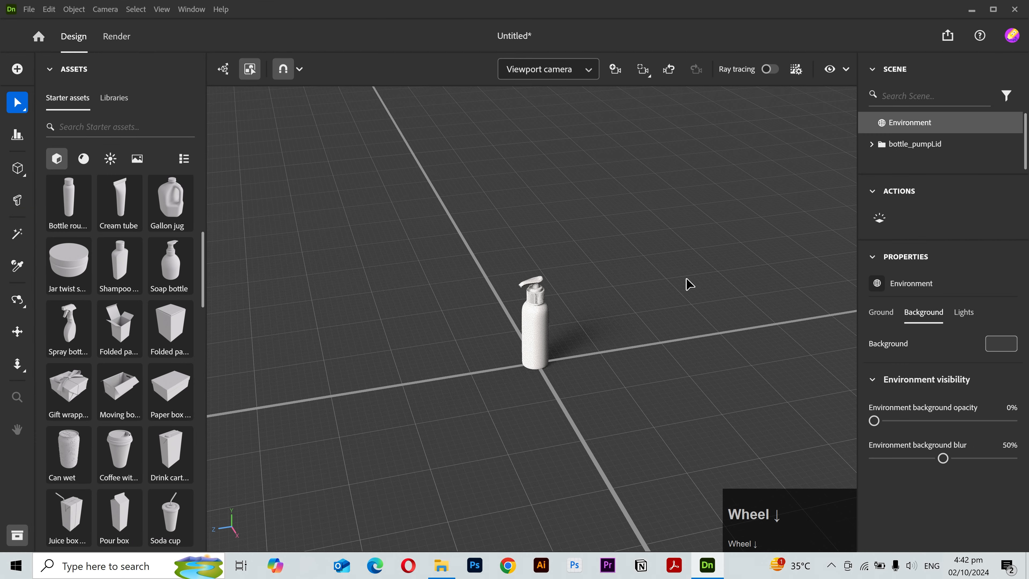
scroll(685, 283, "down", 2)
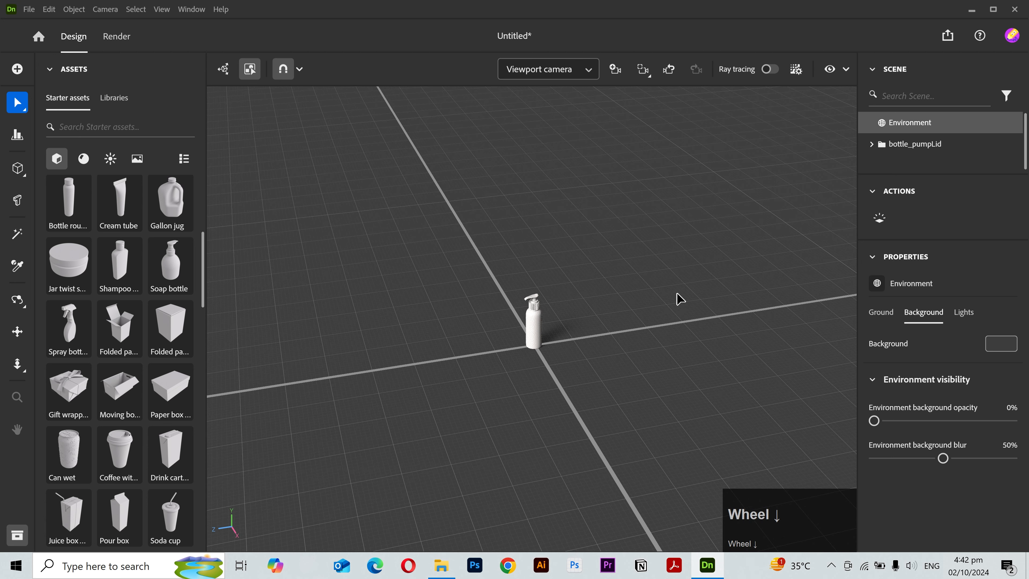
left_click(543, 332)
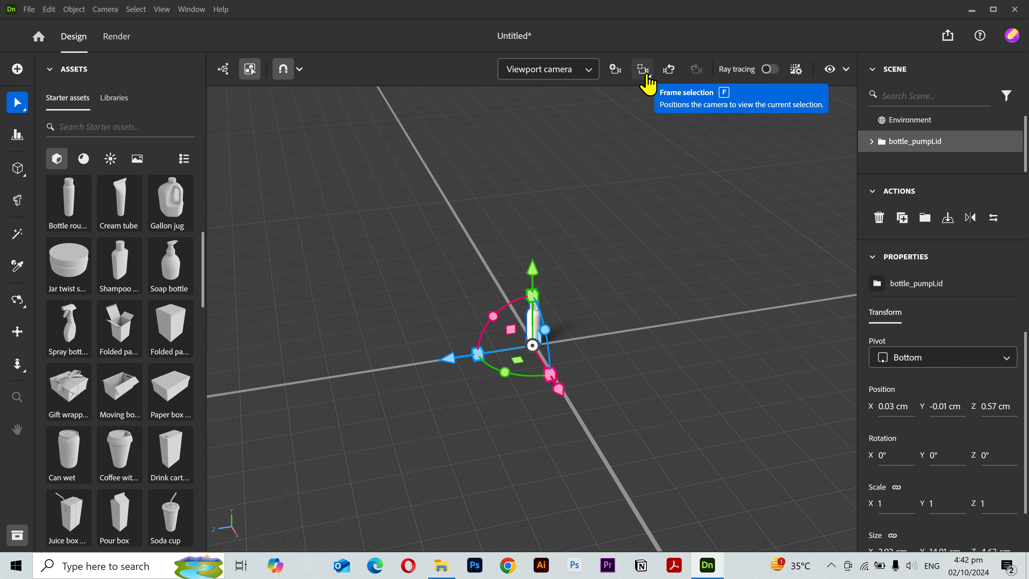
key("f")
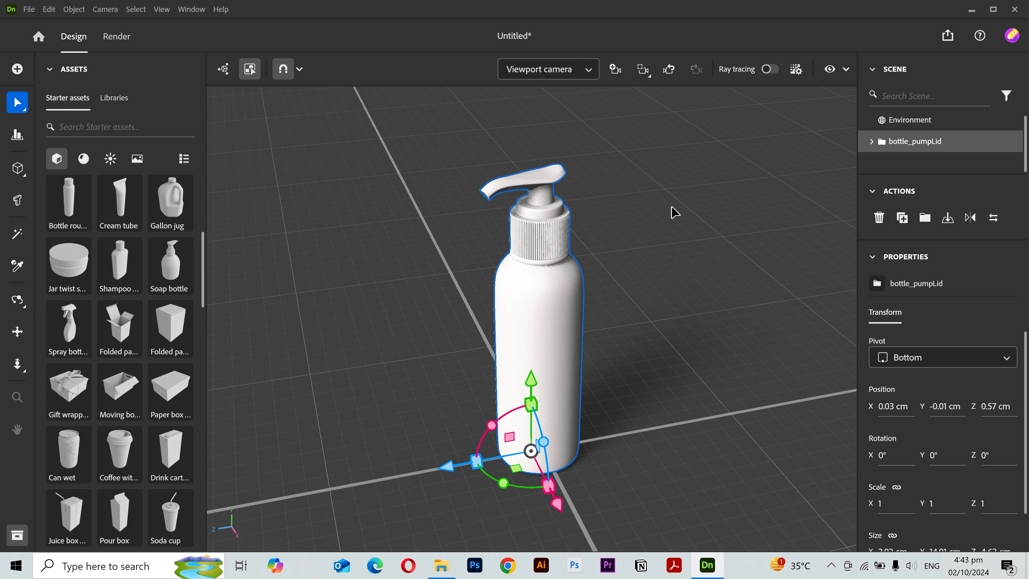
Turn off IBL shadows, displacement and refraction in the real-time render settings, with transparent layers at 1 and anti-aliasing off.
left_click(692, 318)
scroll(673, 325, "down", 2)
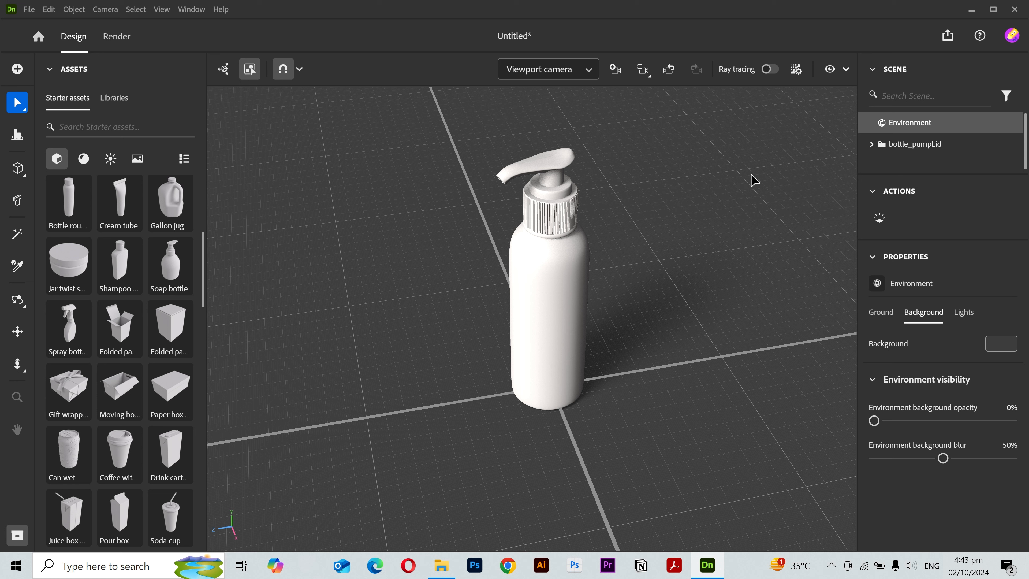
left_click(796, 70)
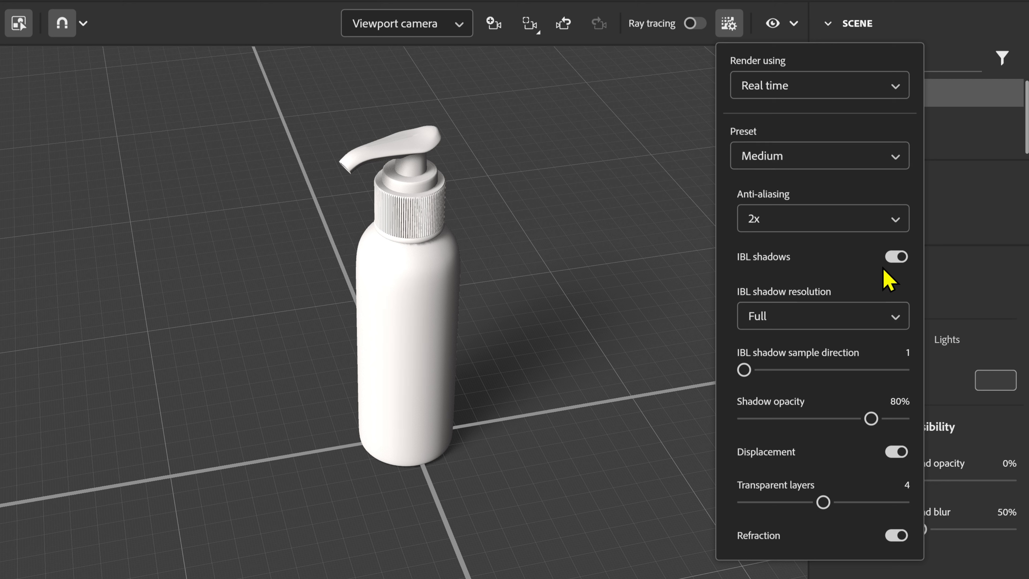
left_click(895, 257)
left_click(897, 292)
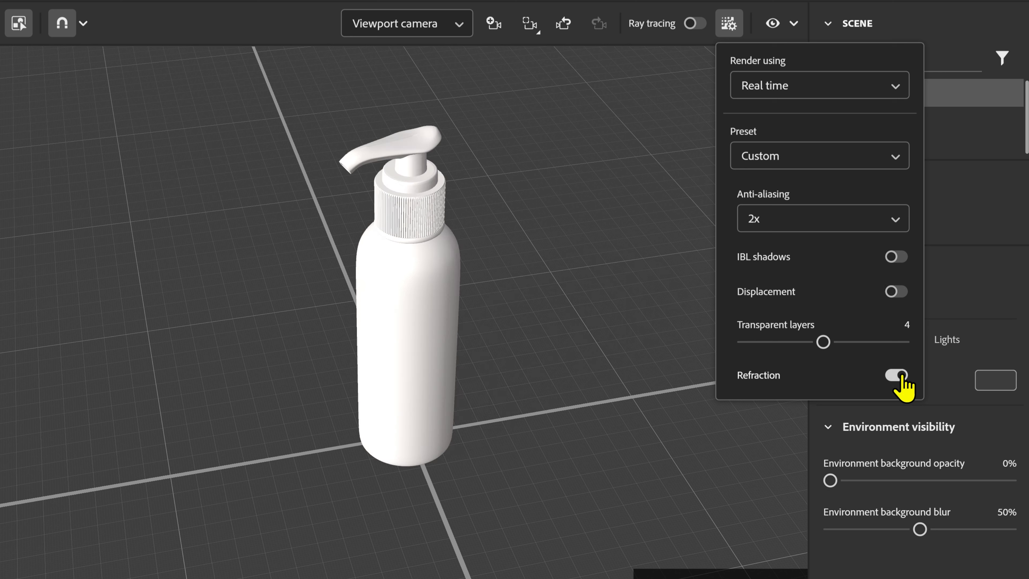
left_click(899, 377)
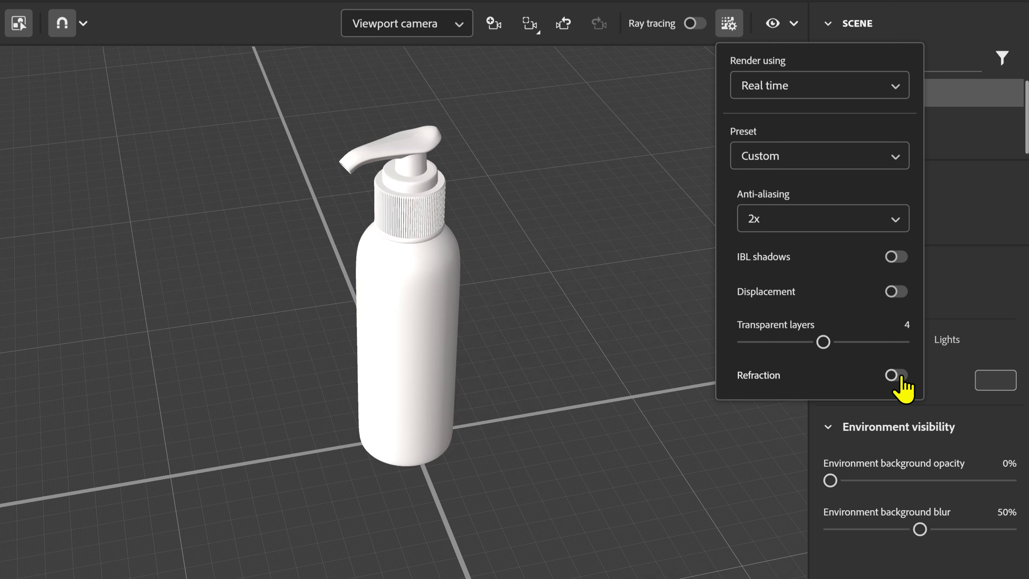
left_click_drag(826, 343, 744, 343)
left_click(834, 233)
left_click(840, 246)
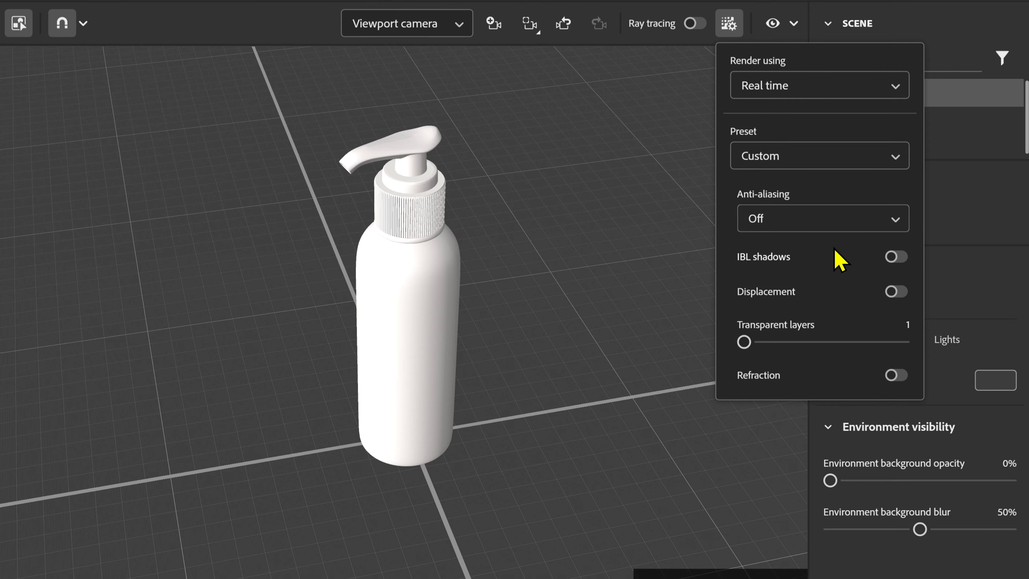
Set the environment's background color to a medium grey, RGB 110, 110, 110.
right_click_drag(608, 322, 648, 269)
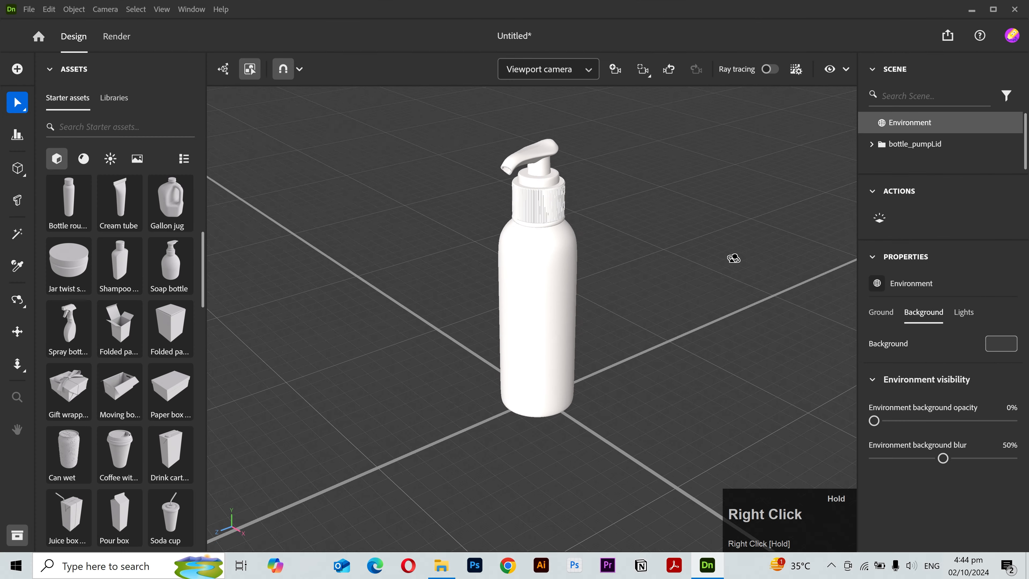
right_click_drag(734, 259, 563, 368)
middle_click_drag(563, 368, 671, 300)
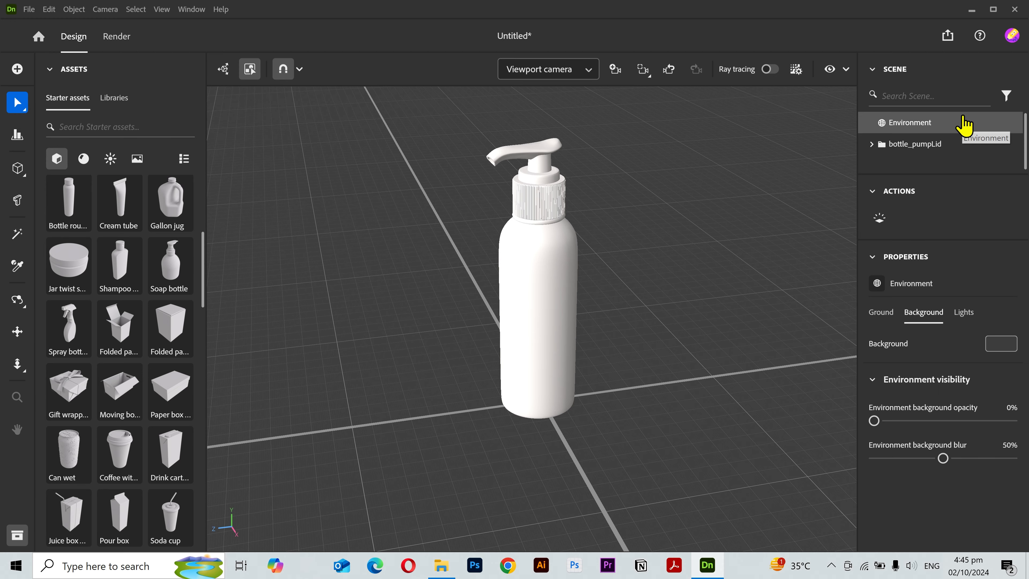
left_click(1001, 344)
left_click_drag(825, 325, 786, 301)
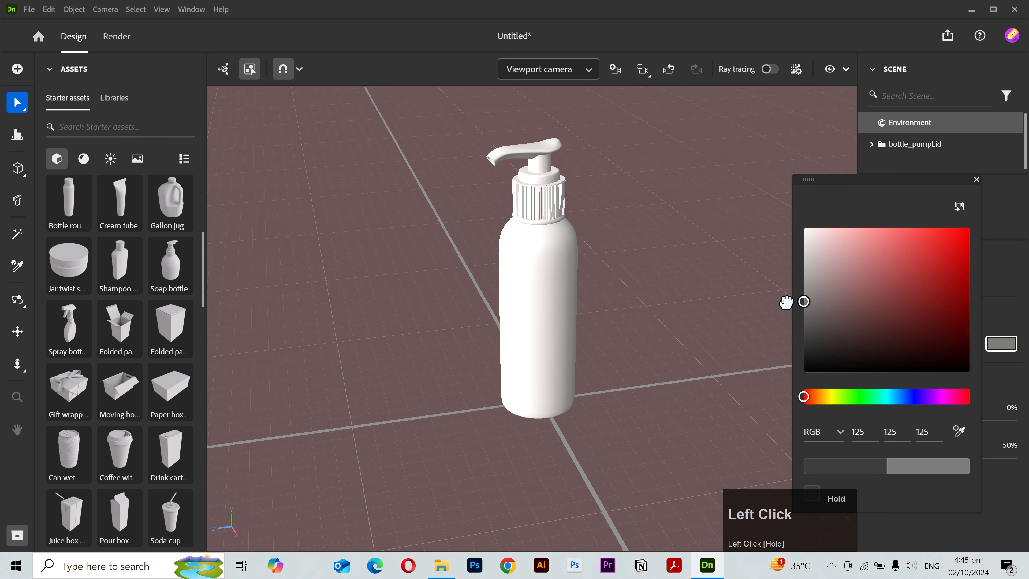
left_click(786, 316)
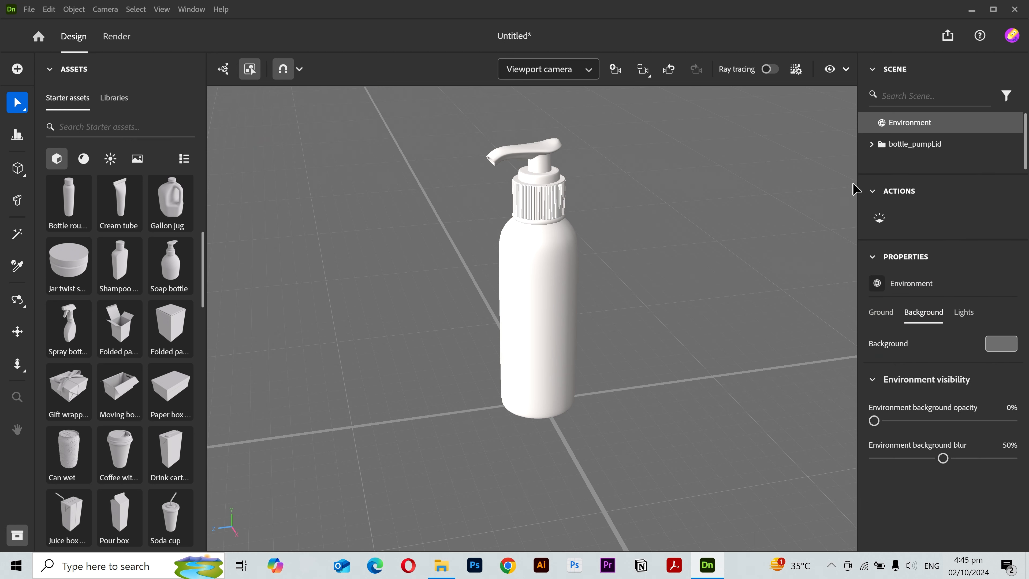
Change the viewport grid color to teal, RGB 40, 181, 181.
left_click(846, 69)
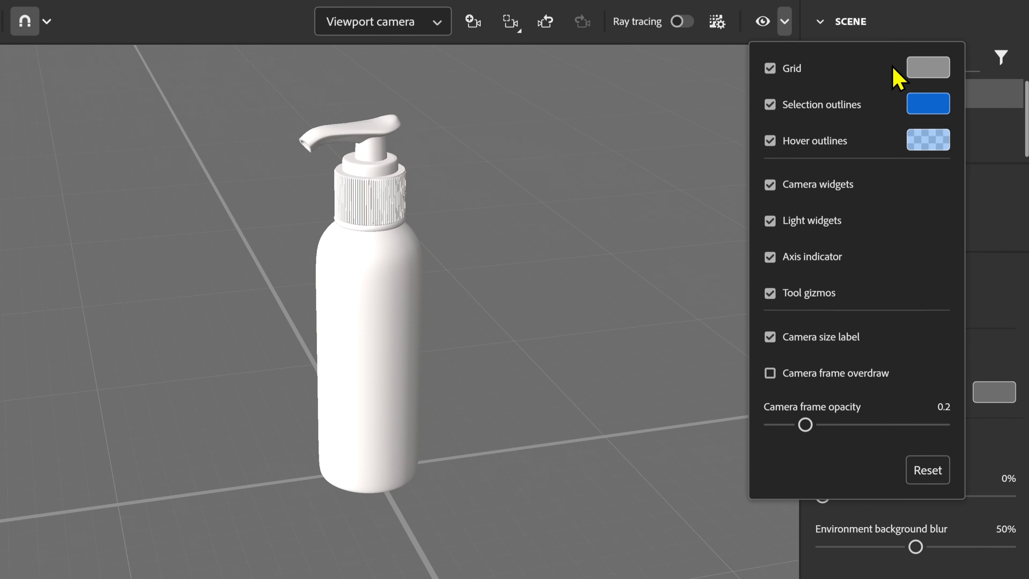
left_click(920, 72)
left_click(772, 300)
left_click(776, 152)
left_click(836, 126)
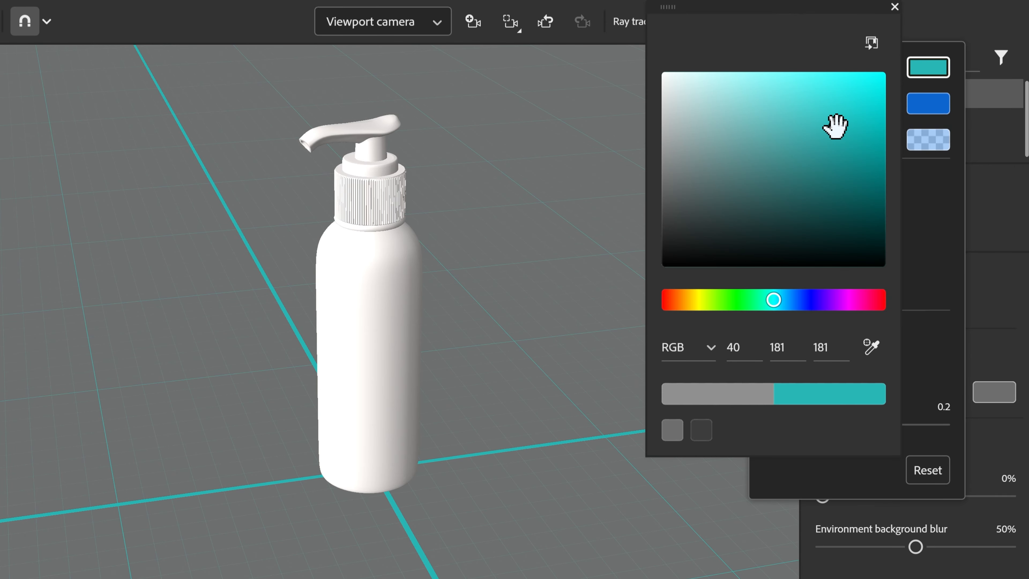
left_click(1018, 205)
Make the environment's grey background color slightly darker.
left_click(985, 393)
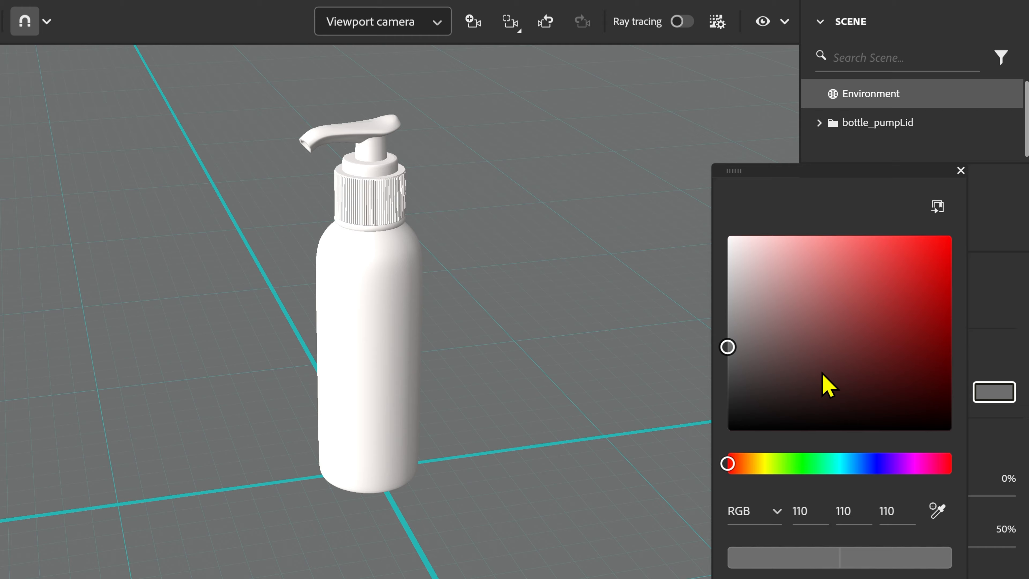
left_click_drag(728, 347, 727, 351)
left_click(999, 228)
Add a new camera from an angled view of the whole bottle and select it in the scene.
scroll(513, 349, "down", 3)
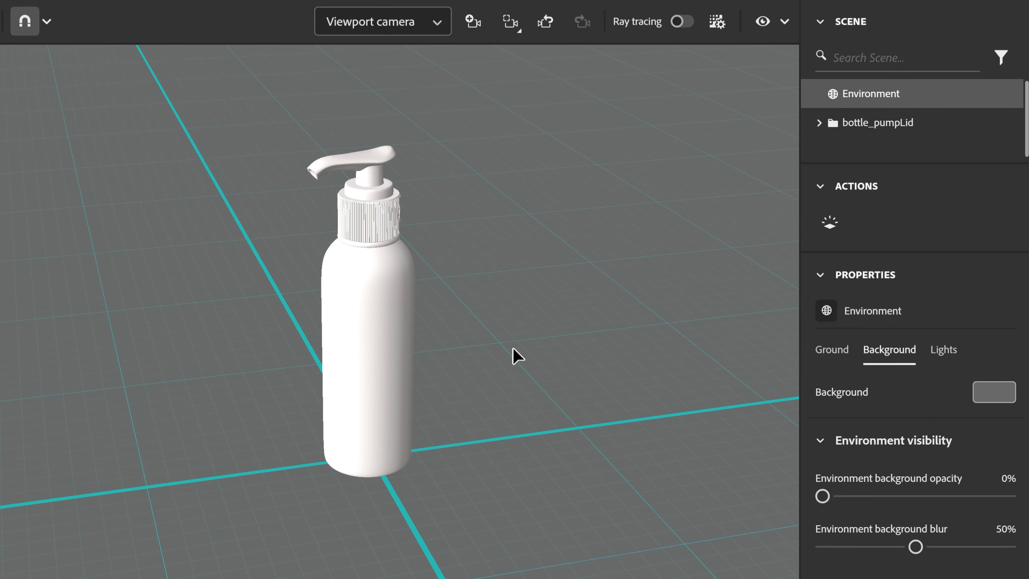
right_click_drag(528, 336, 350, 333)
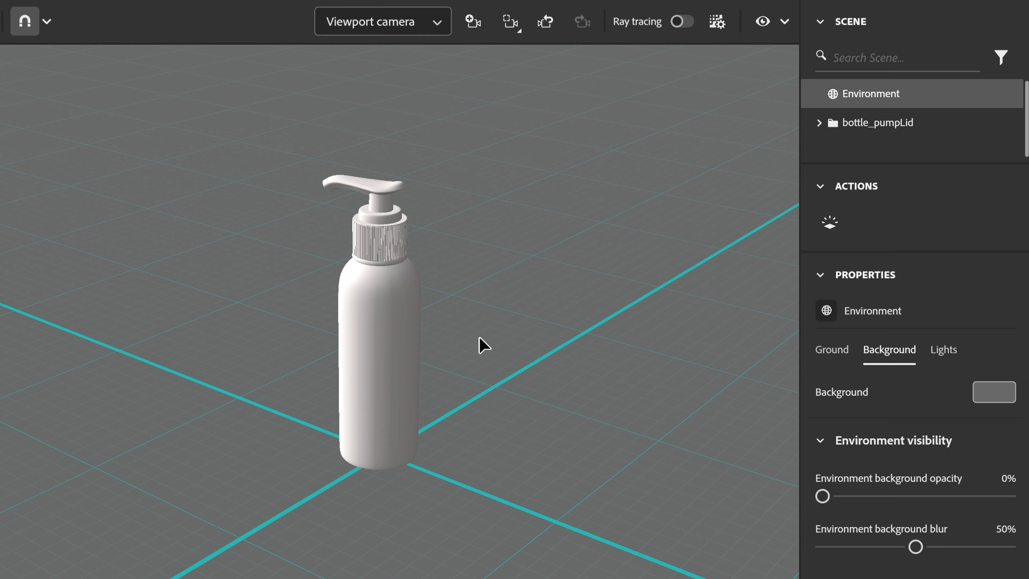
scroll(483, 345, "up", 2)
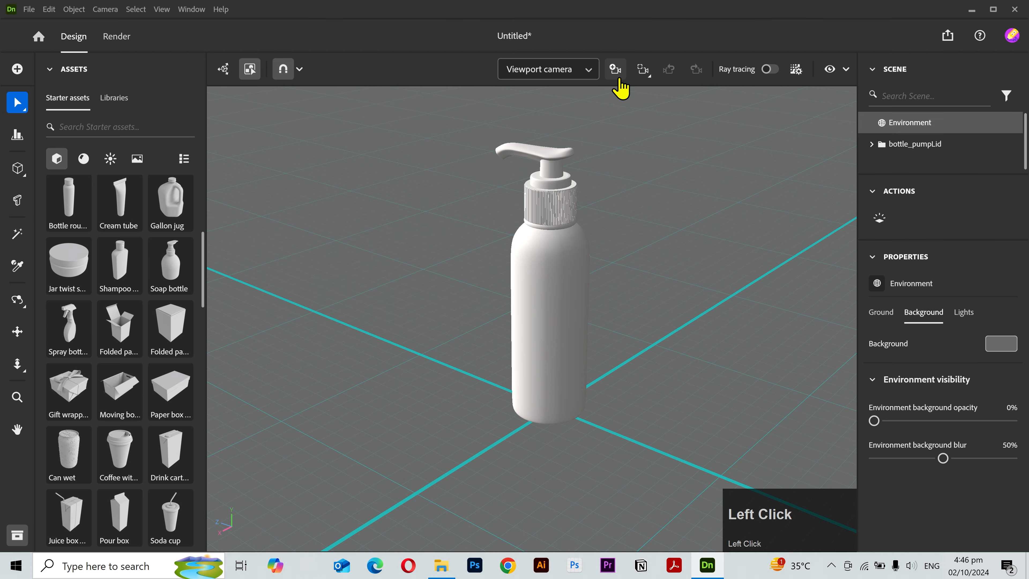
left_click(473, 22)
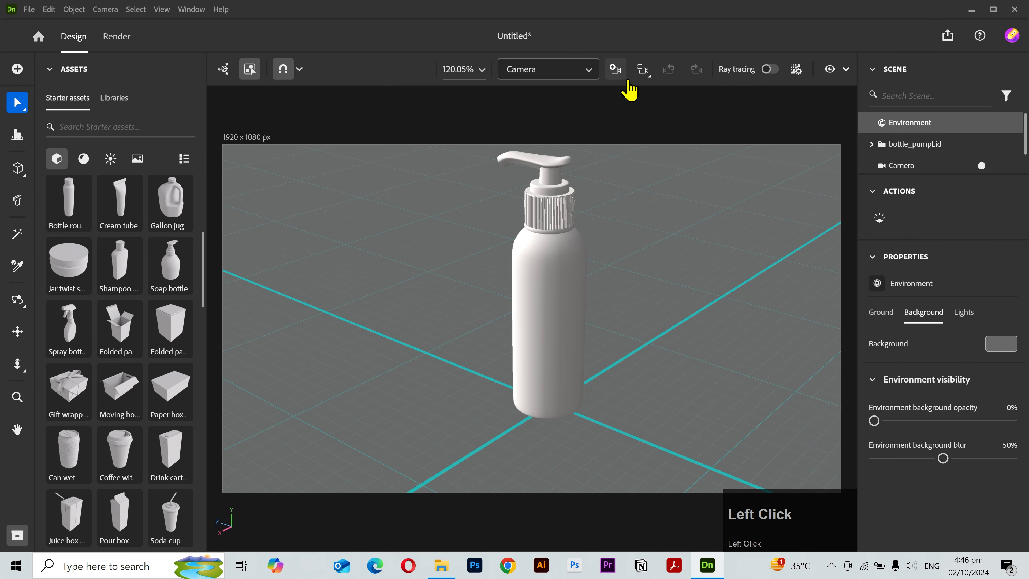
left_click(836, 121)
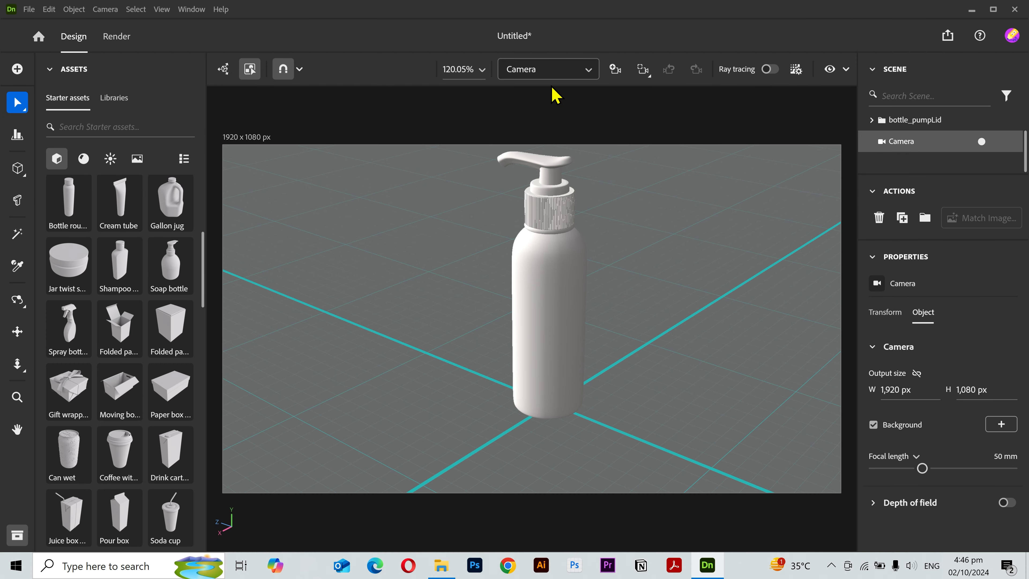
Compare the viewport camera with the new camera's view, return to the new camera and show its transform properties.
left_click(590, 74)
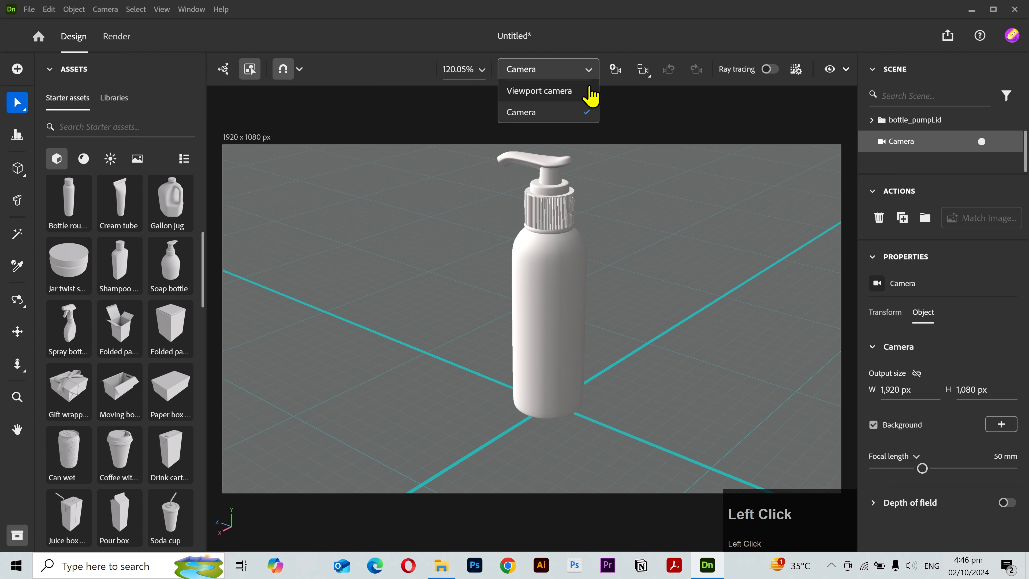
left_click(586, 73)
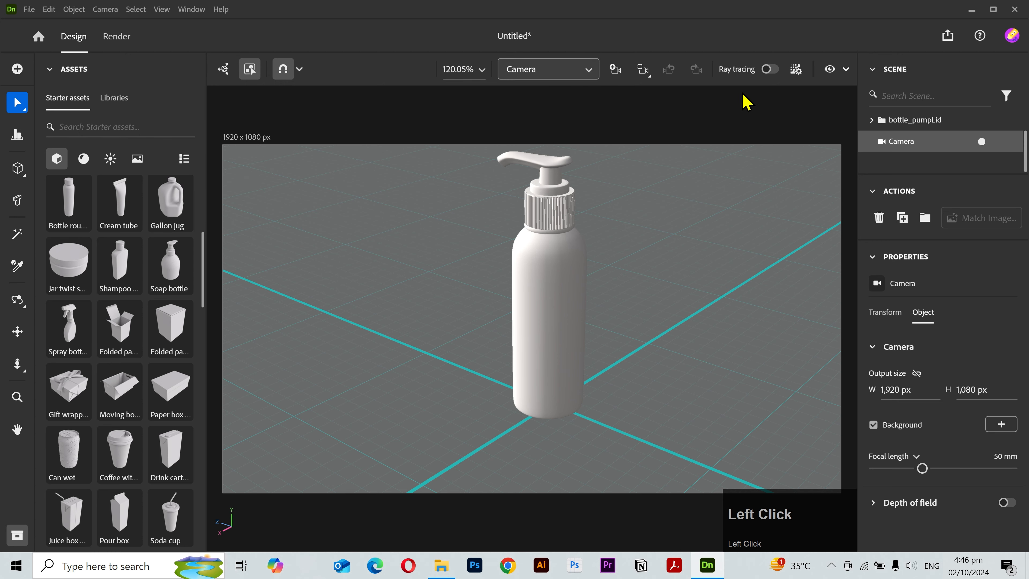
left_click(982, 142)
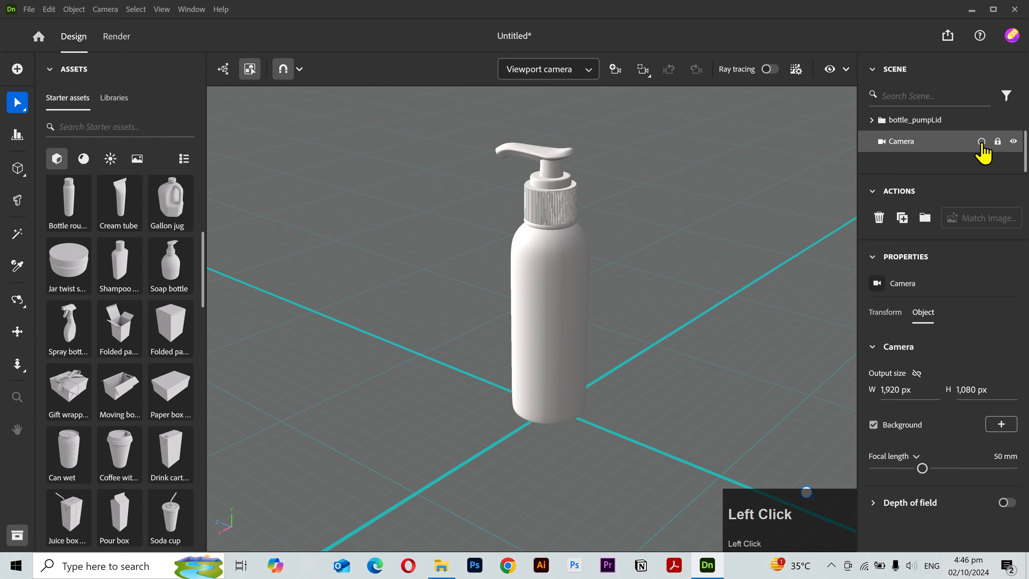
left_click(982, 143)
left_click(884, 314)
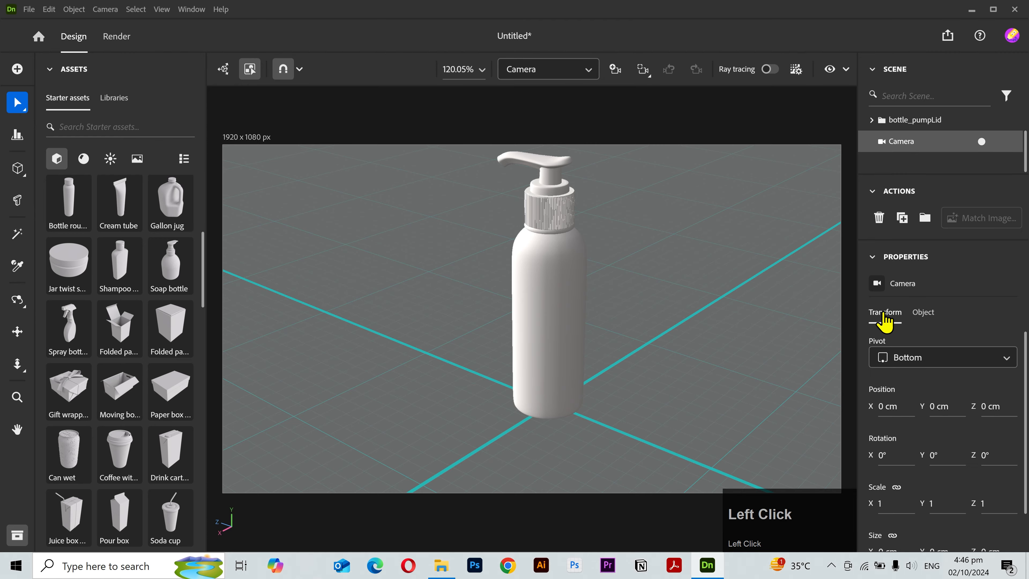